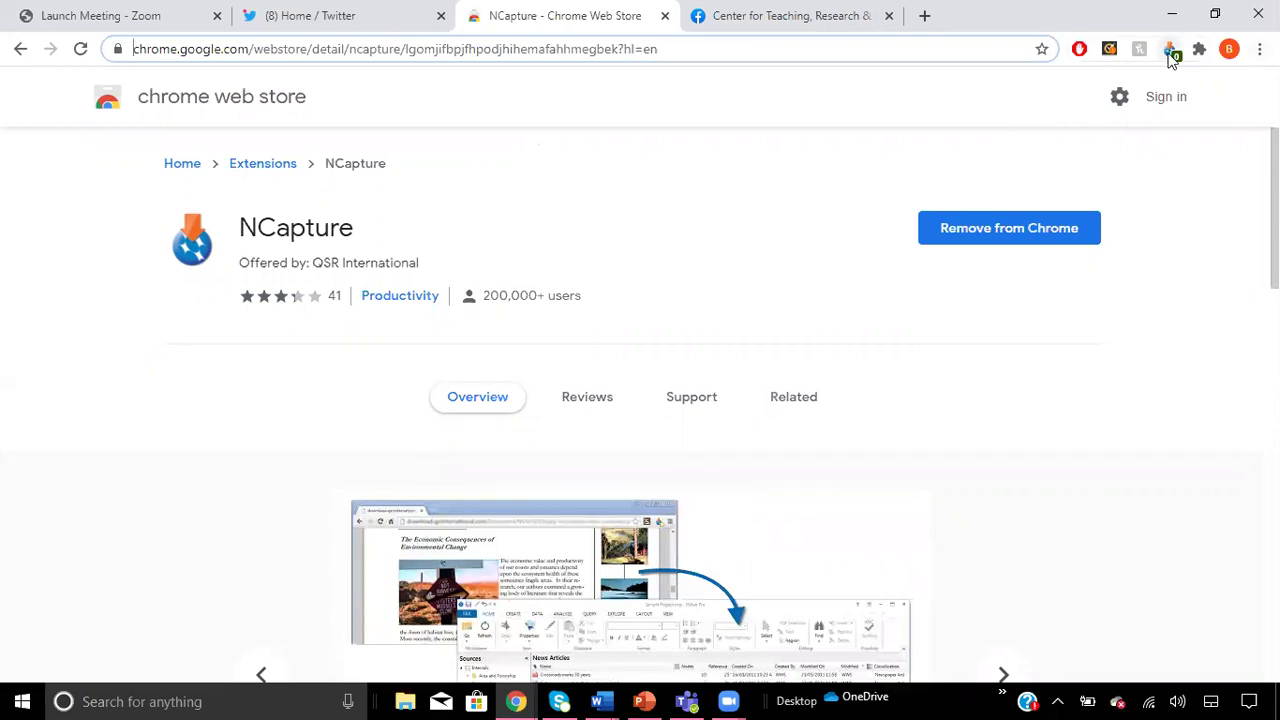
Open the browser's extension management page to review the installed extensions, including NCapture.
left_click(1260, 48)
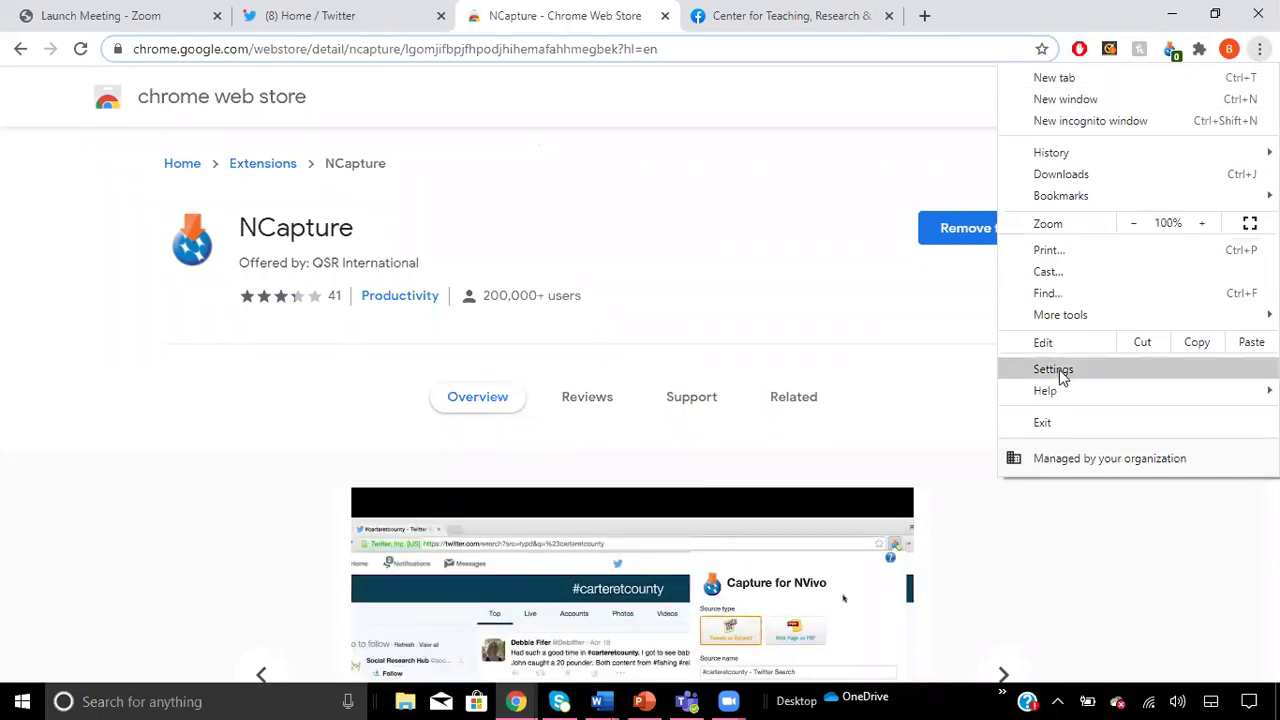
mouse_move(1059, 315)
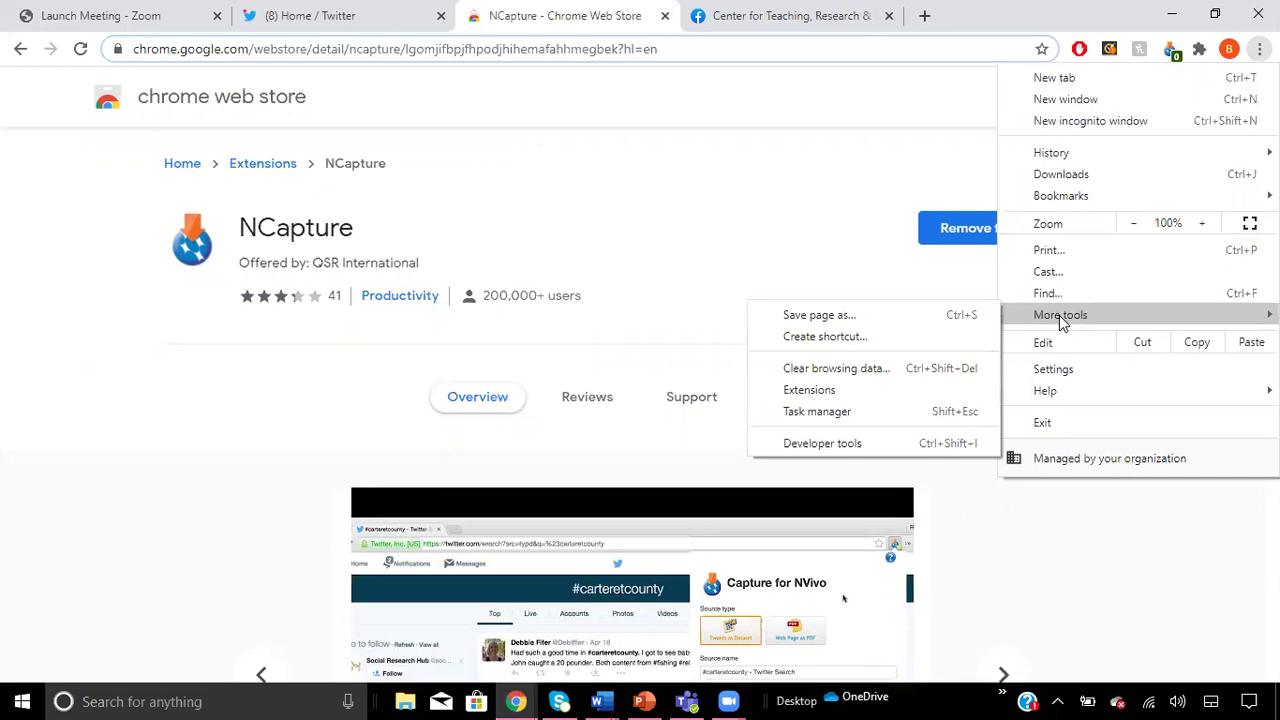
left_click(830, 392)
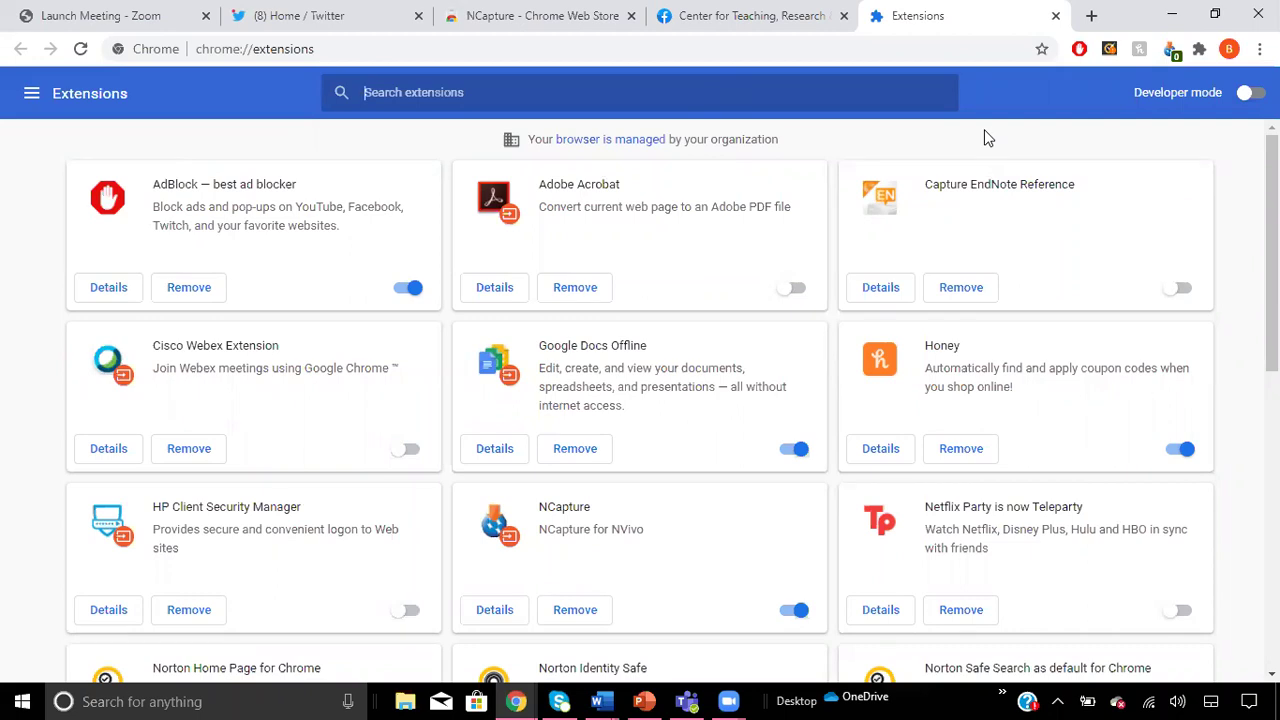
Switch to Twitter and run the recent search for #Food.
left_click(343, 34)
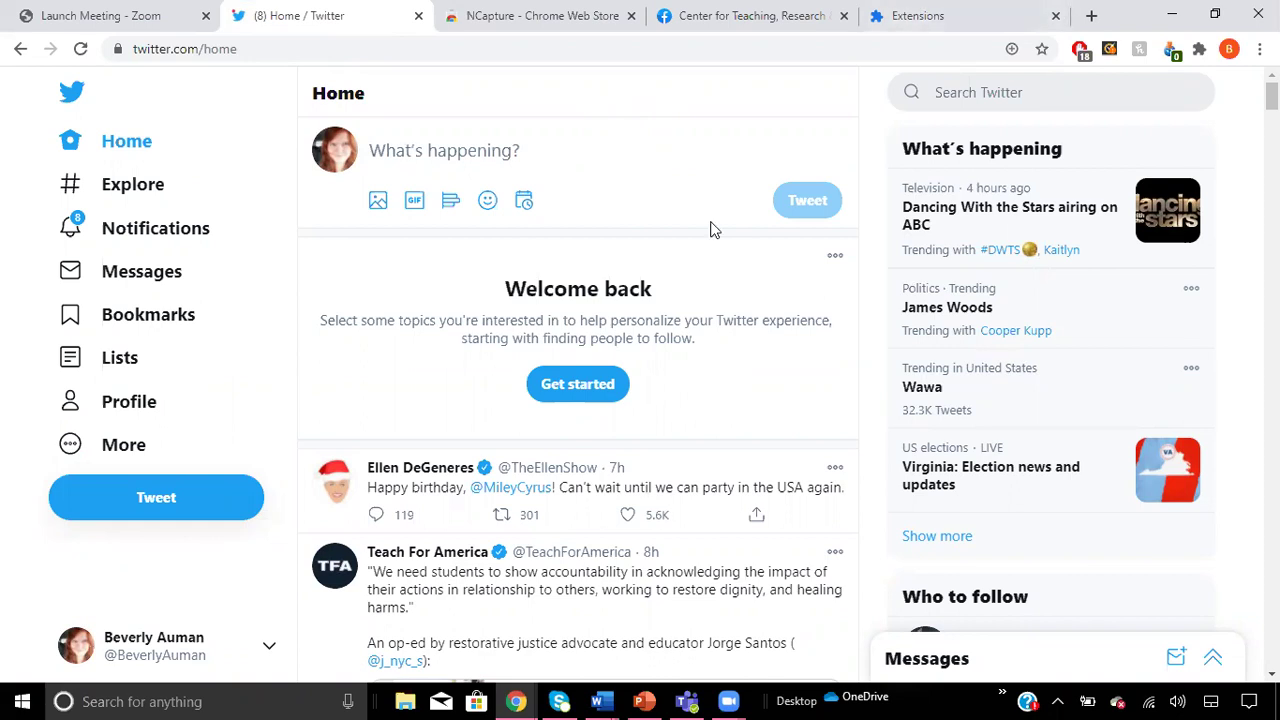
left_click(960, 86)
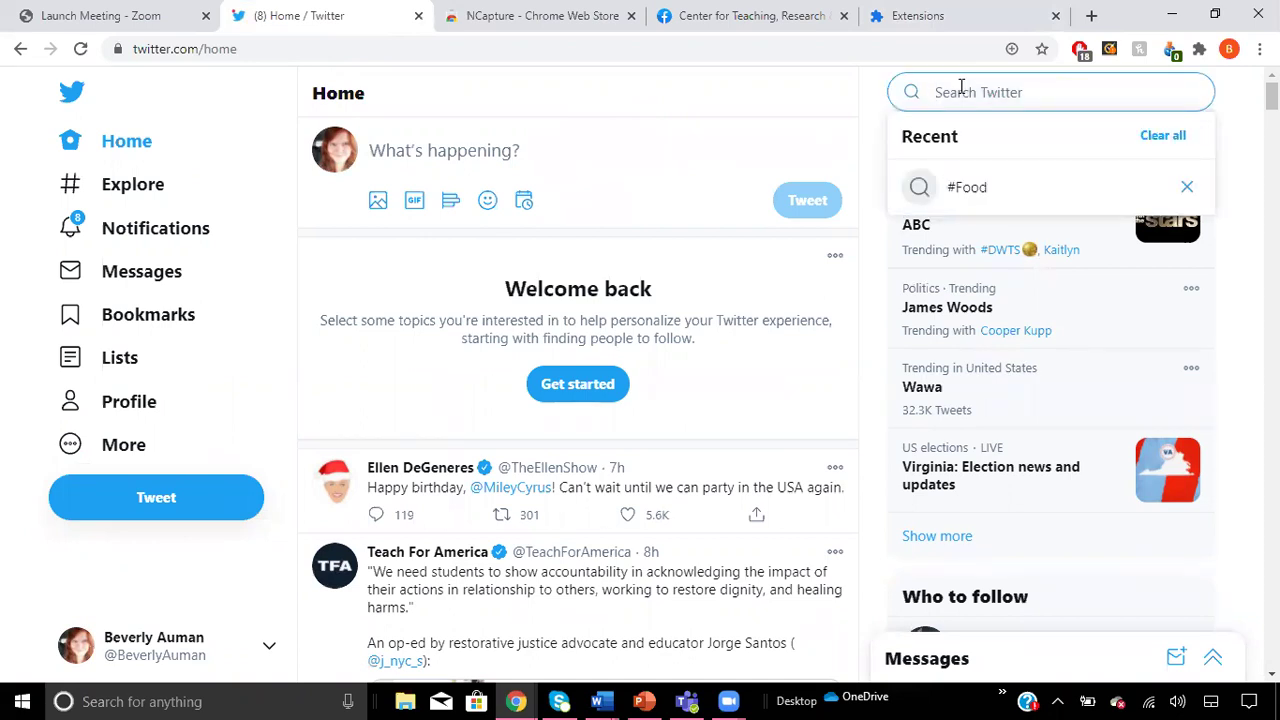
left_click(971, 190)
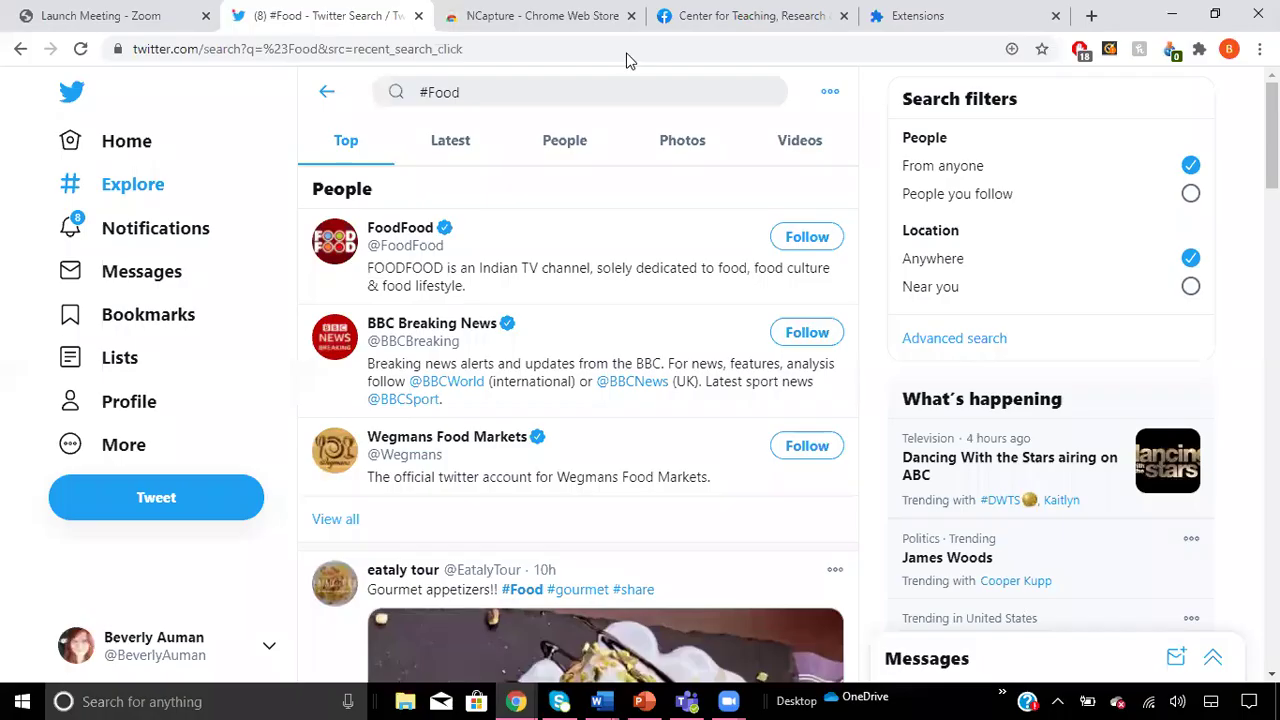
Set up an NCapture of the #Food search as a tweets dataset, keeping the default name and entering the description "twitter example".
left_click(1171, 52)
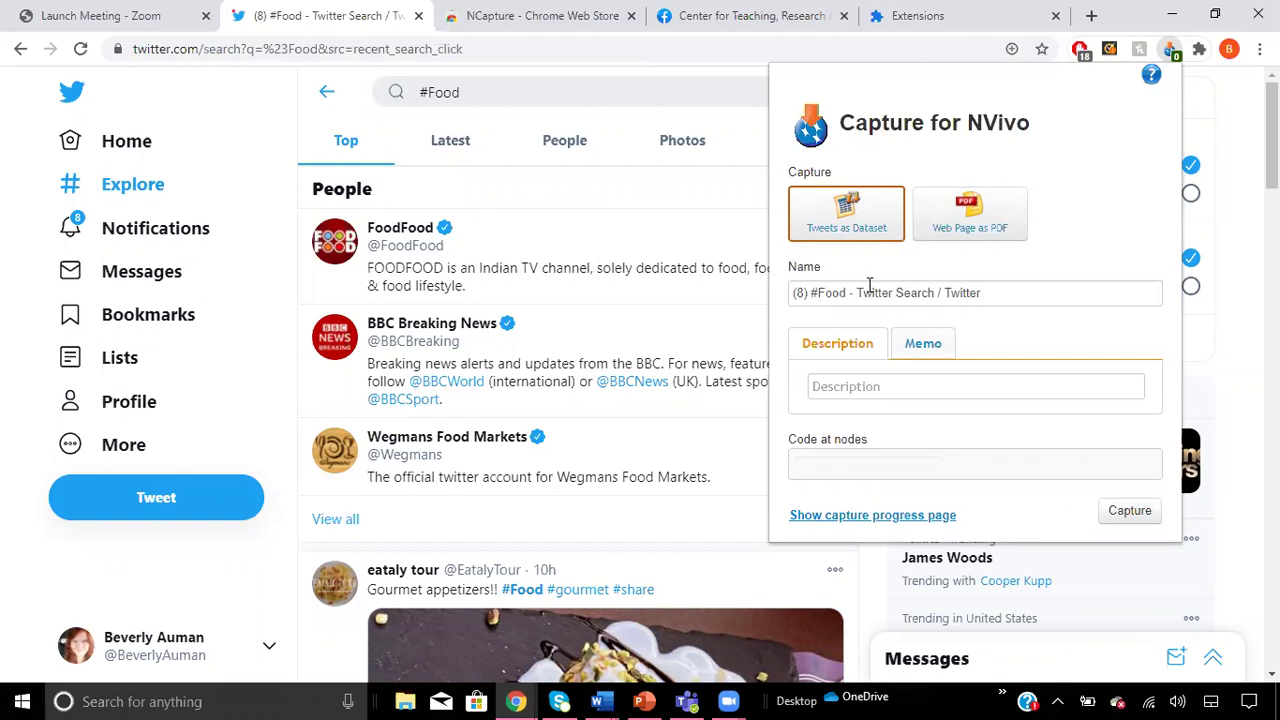
double_click(820, 293)
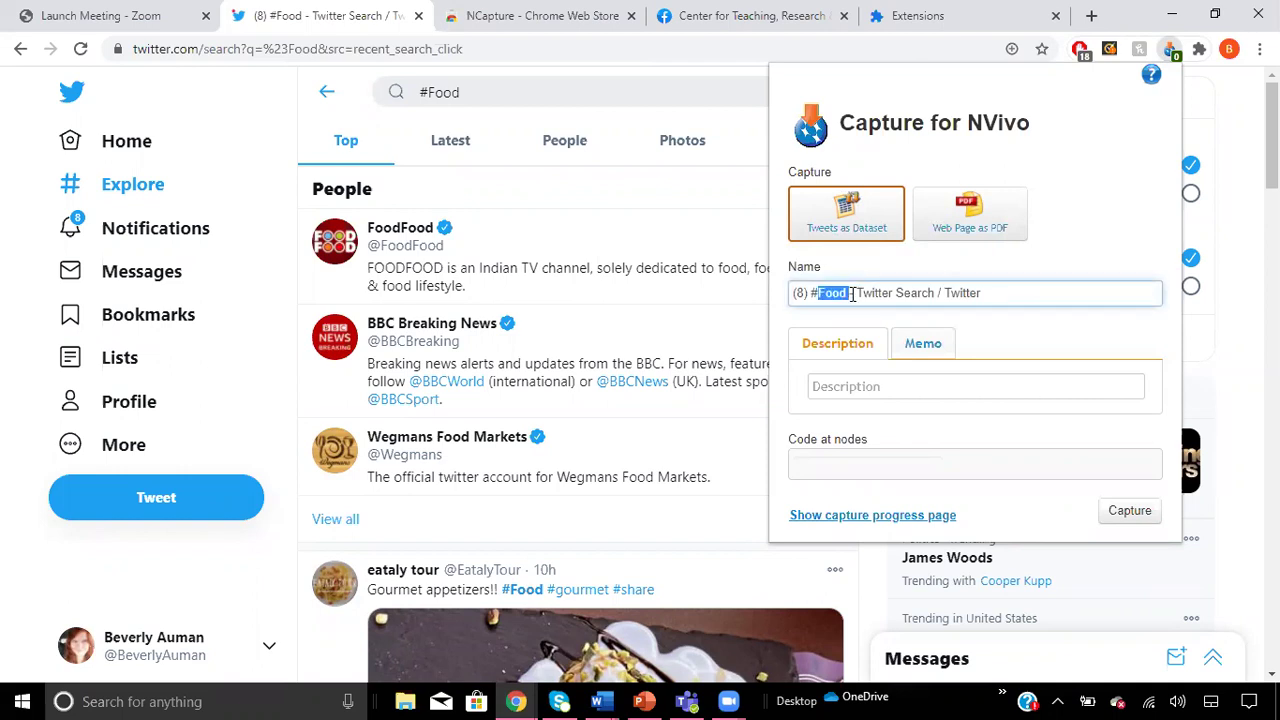
left_click(1025, 289)
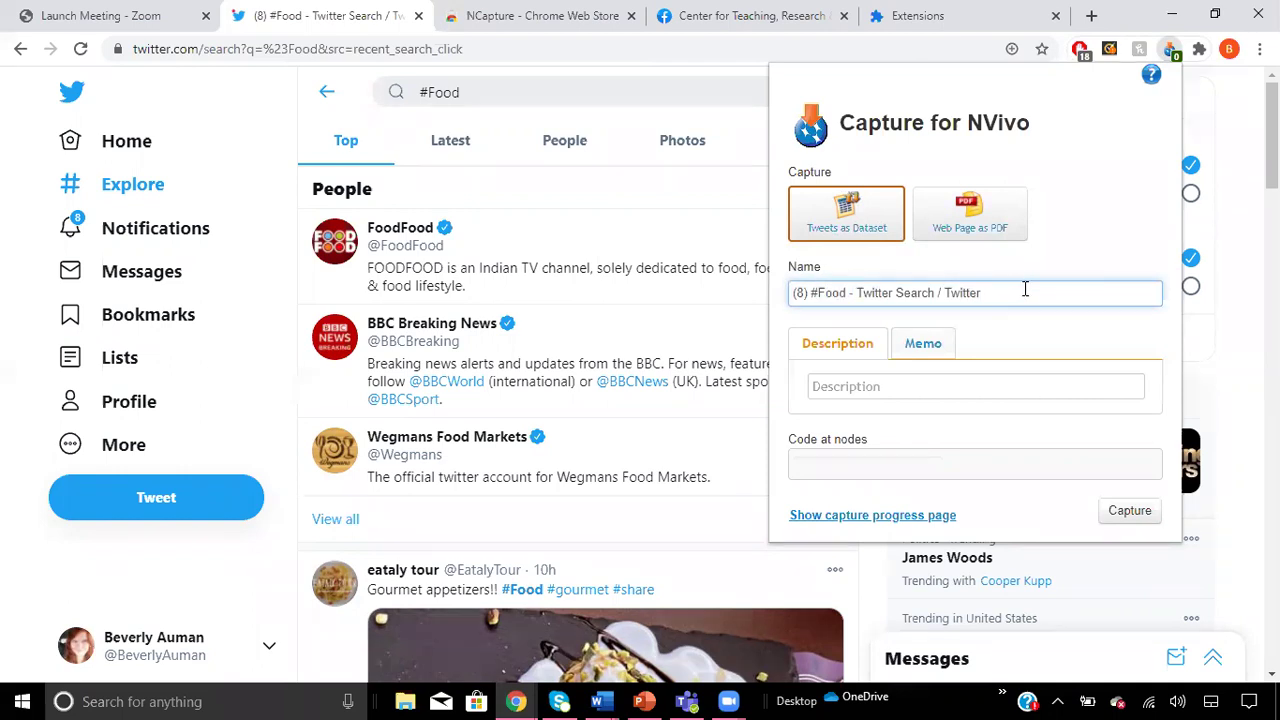
left_click(899, 373)
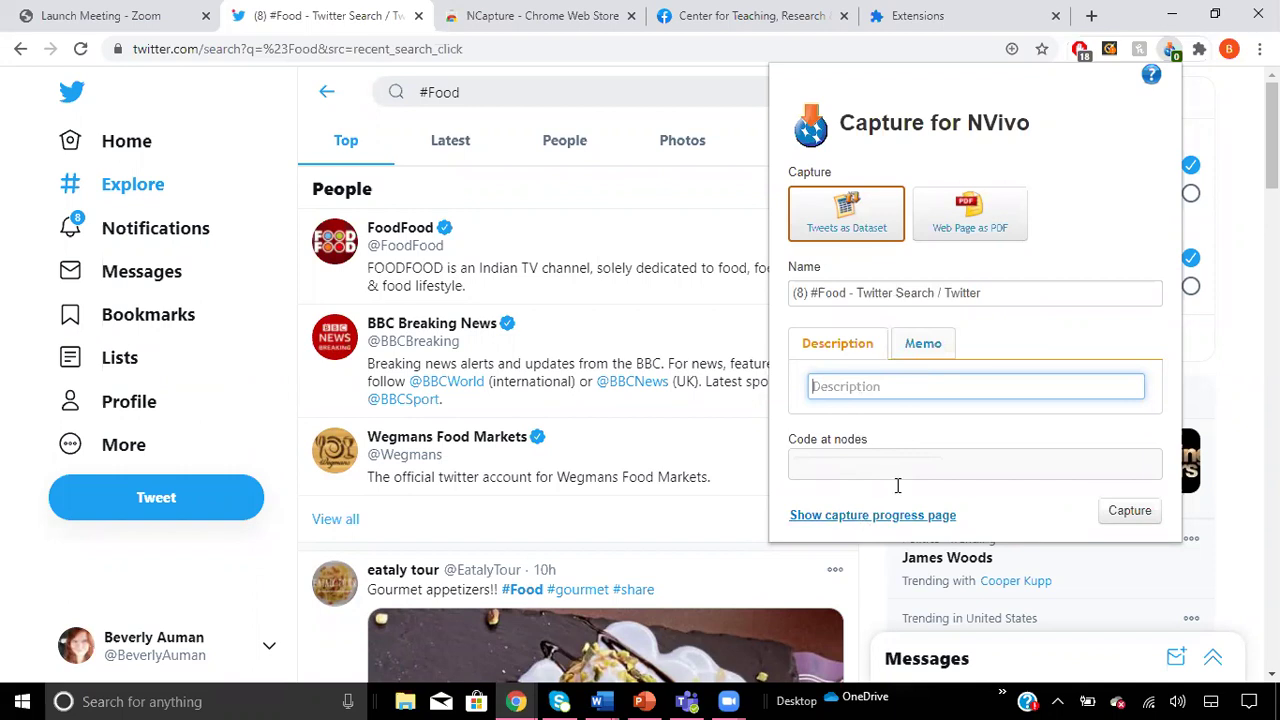
type("twit")
key("BackSpace")
type("itter e")
key("BackSpace")
type("er ecample")
left_click(872, 391)
key("BackSpace")
type("xample")
Run the capture, authorizing NVivo NCapture to access the Twitter account, and open the capture progress page.
left_click(1086, 500)
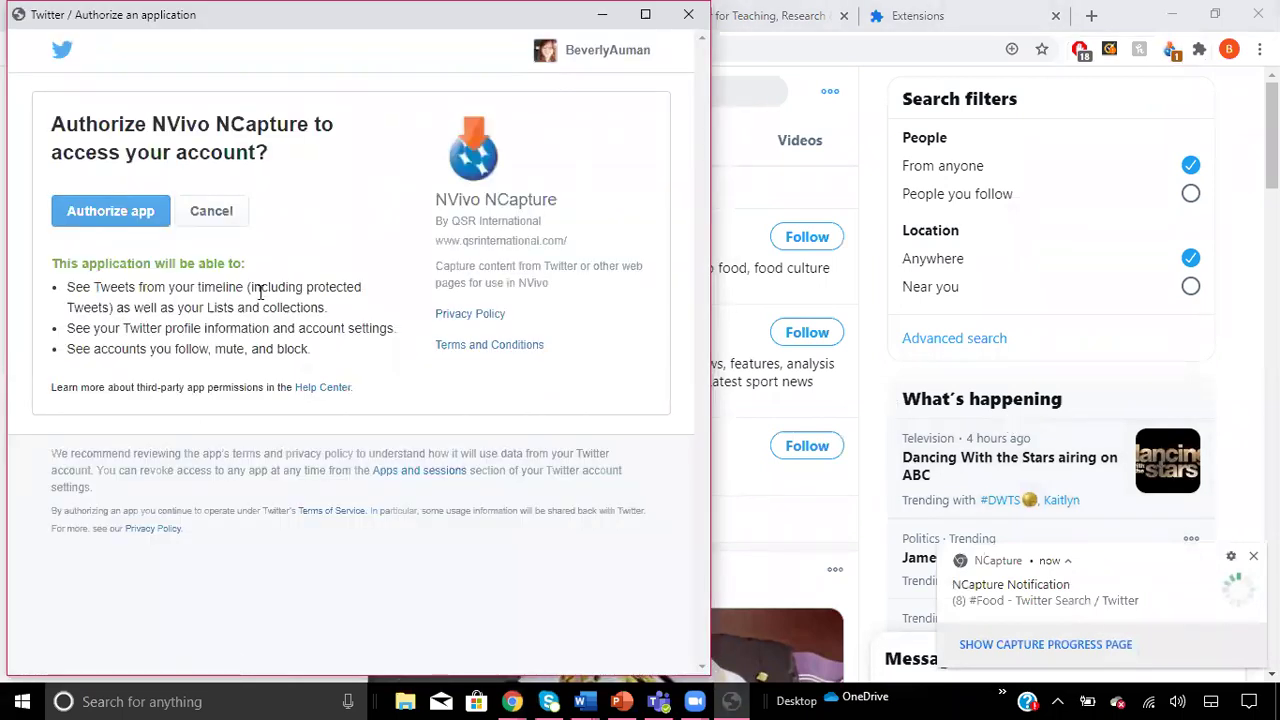
left_click(112, 222)
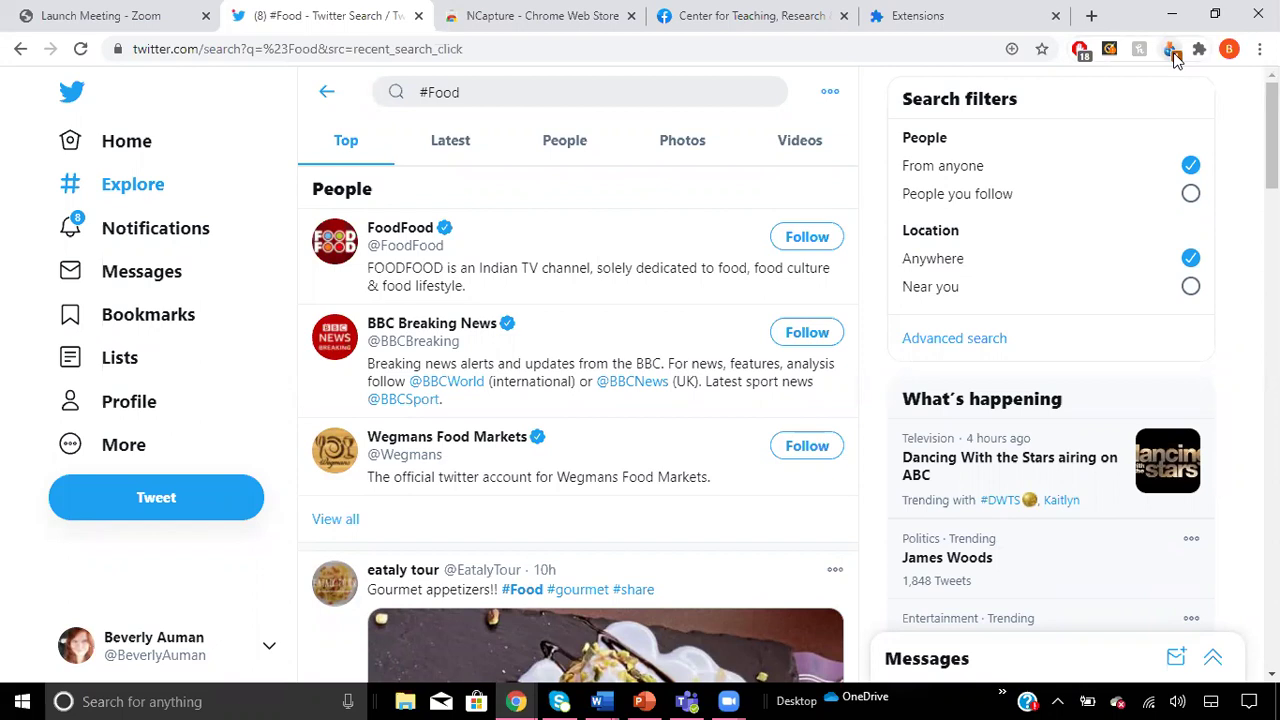
left_click(1172, 50)
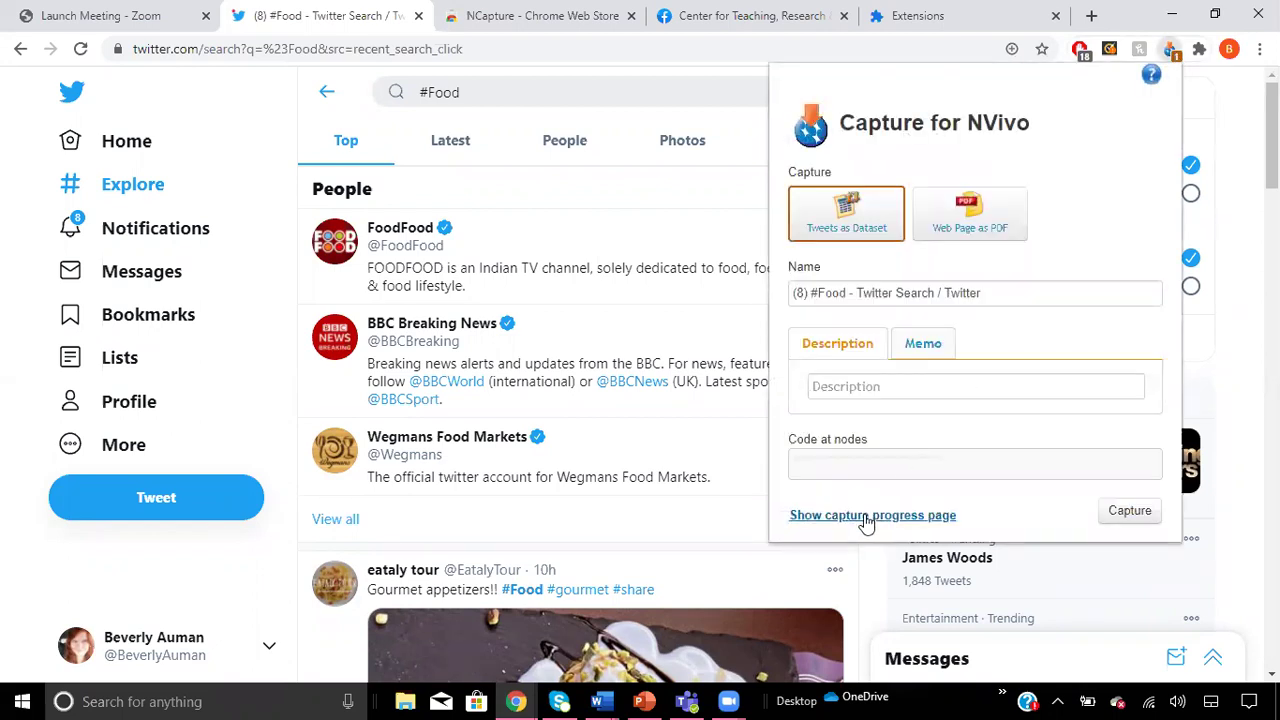
left_click(866, 517)
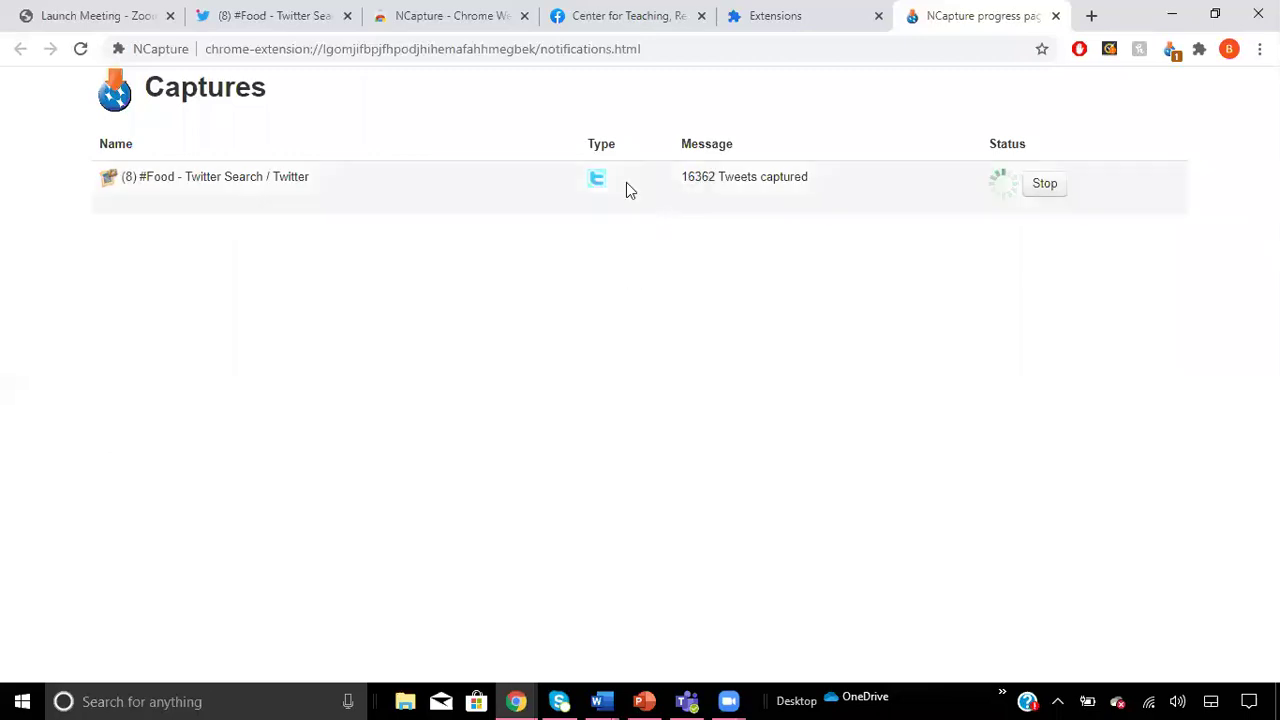
Look over the Center for Teaching, Research & Learning Facebook page for capturing, and show the file options for the downloaded #Food capture.
left_click(616, 20)
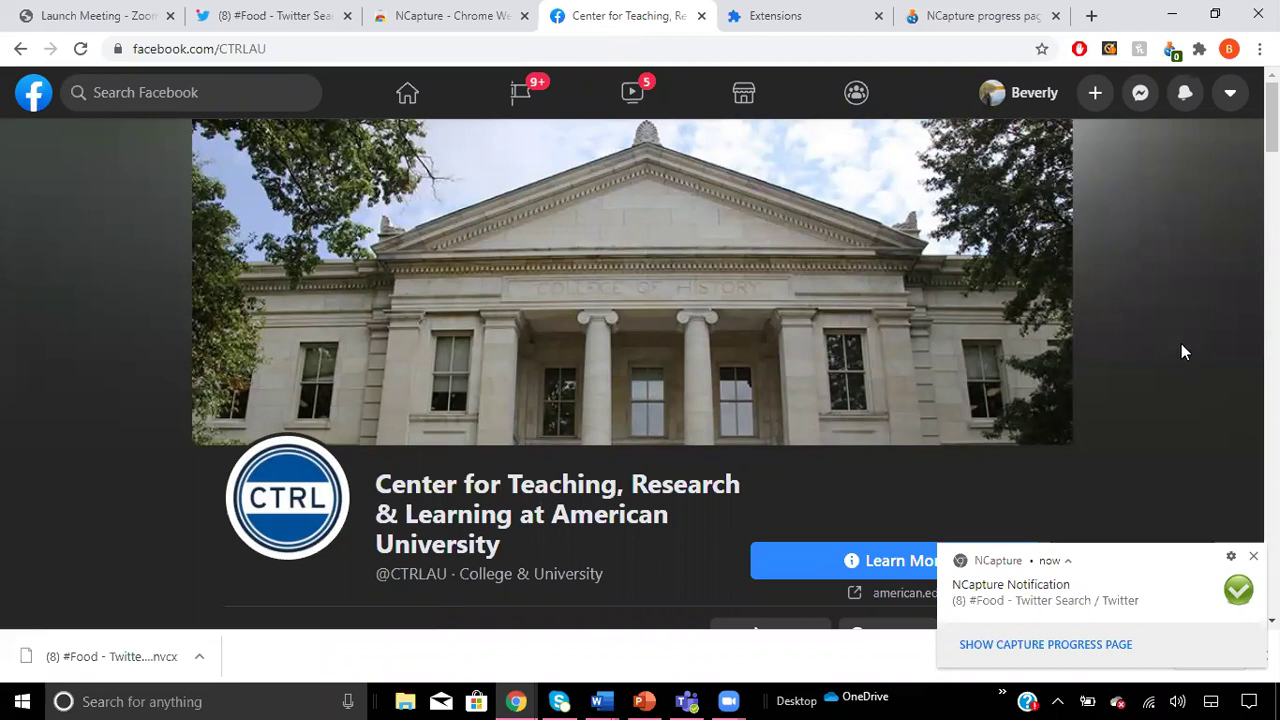
scroll(1181, 351, "down", 1)
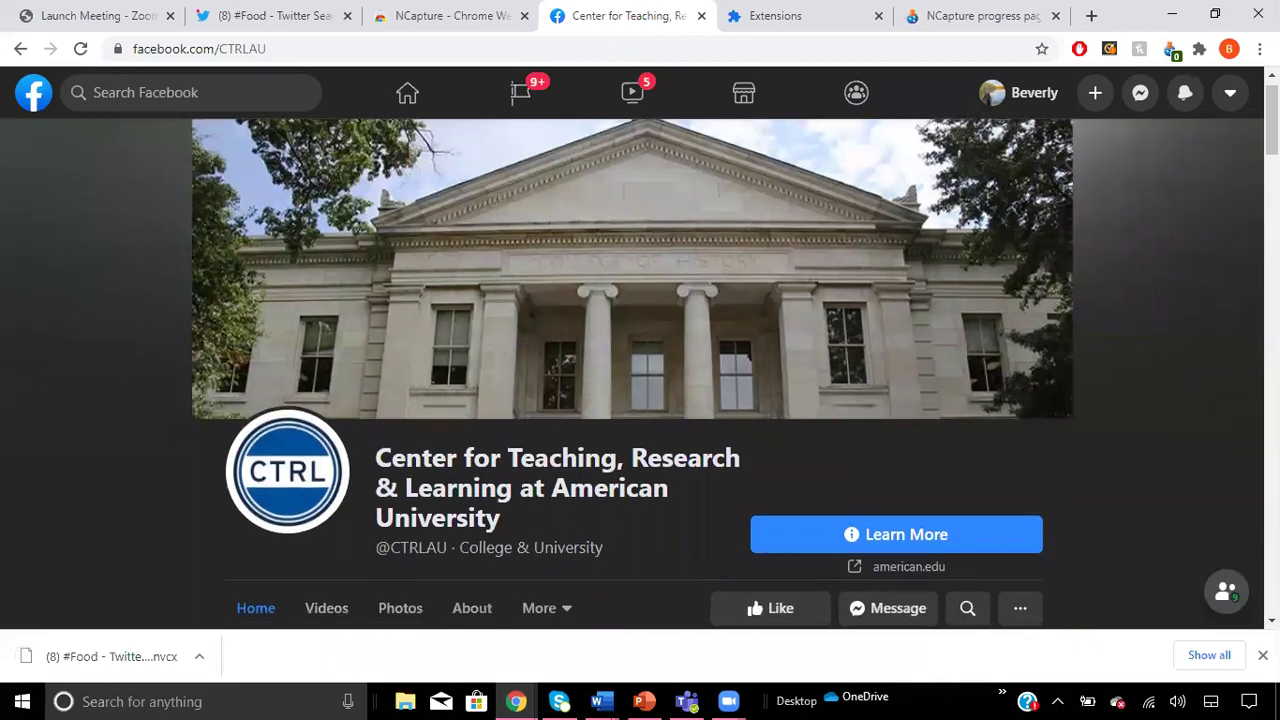
scroll(640, 363, "down", 2)
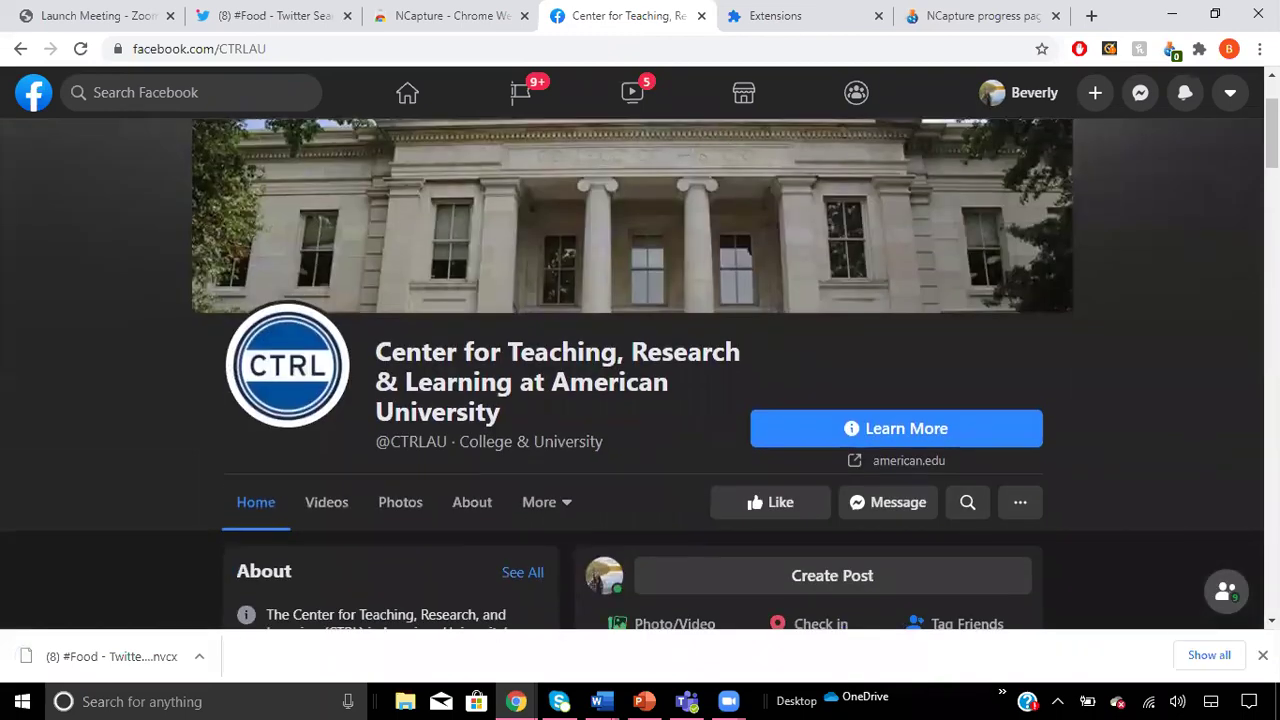
left_click(1259, 49)
left_click(1259, 49)
left_click(1170, 50)
right_click(146, 654)
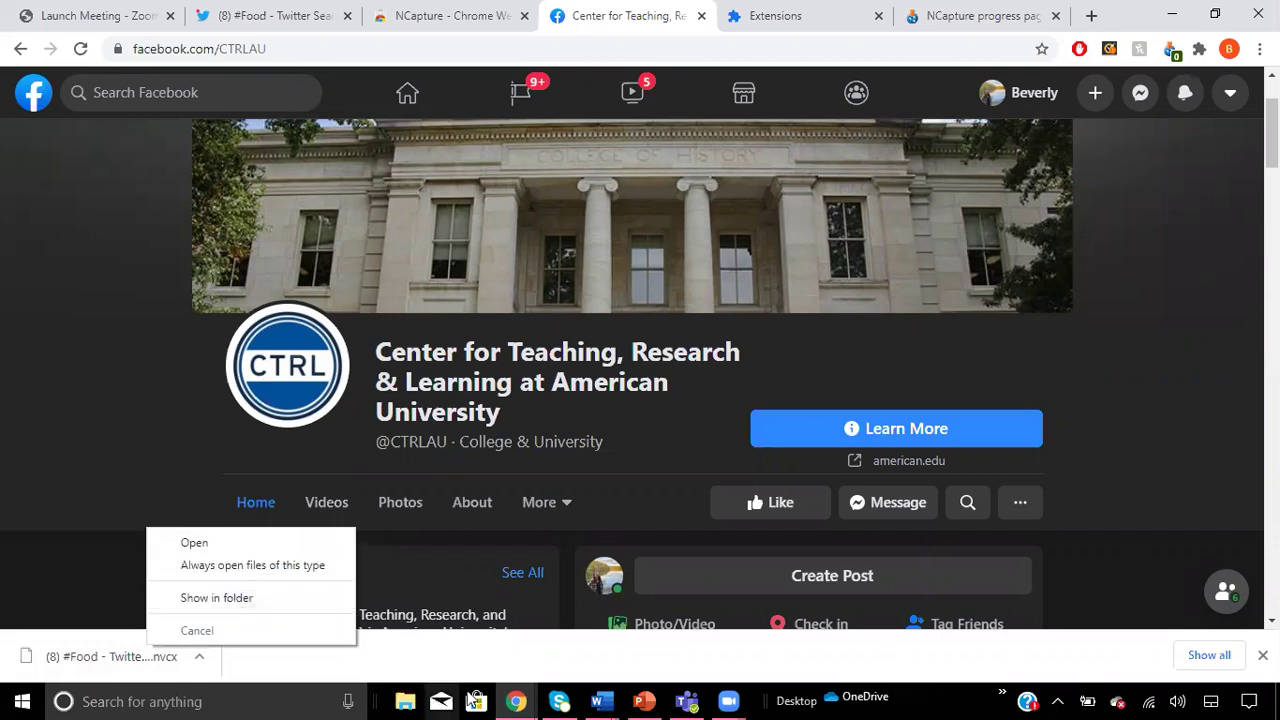
Switch to PowerPoint and start the slide show from the current "Video 1:" slide.
left_click(644, 701)
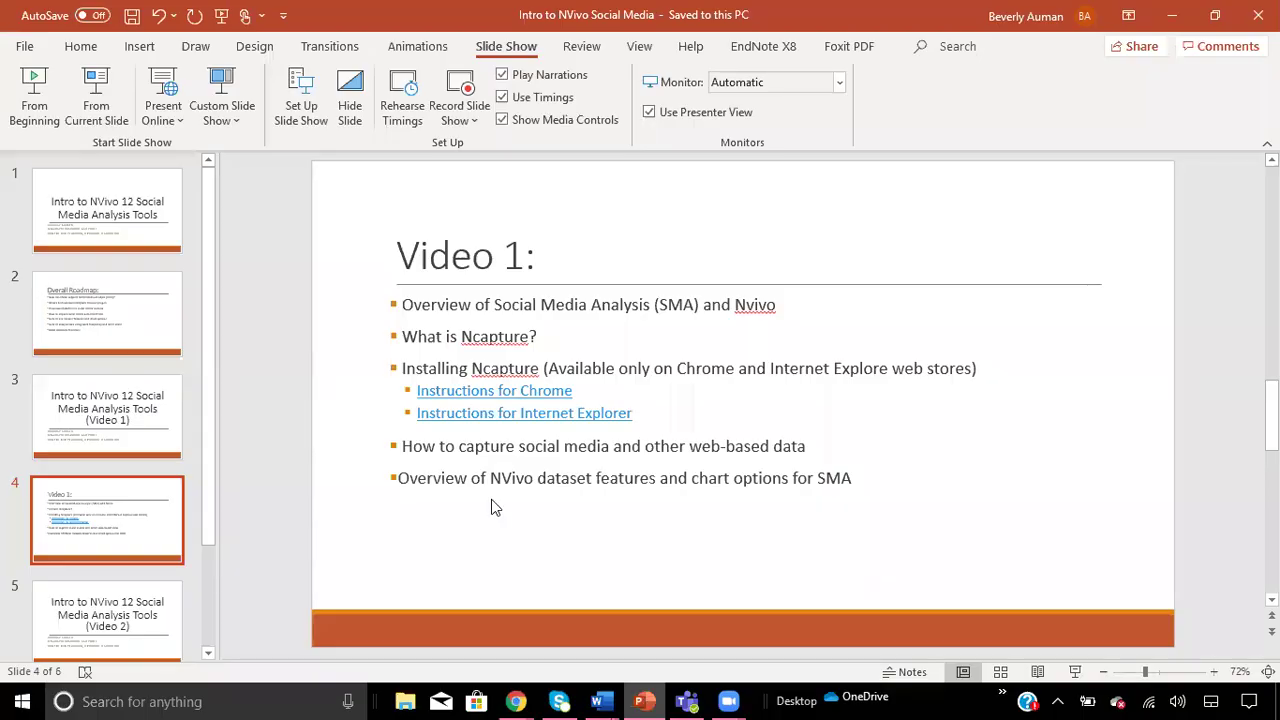
left_click(95, 98)
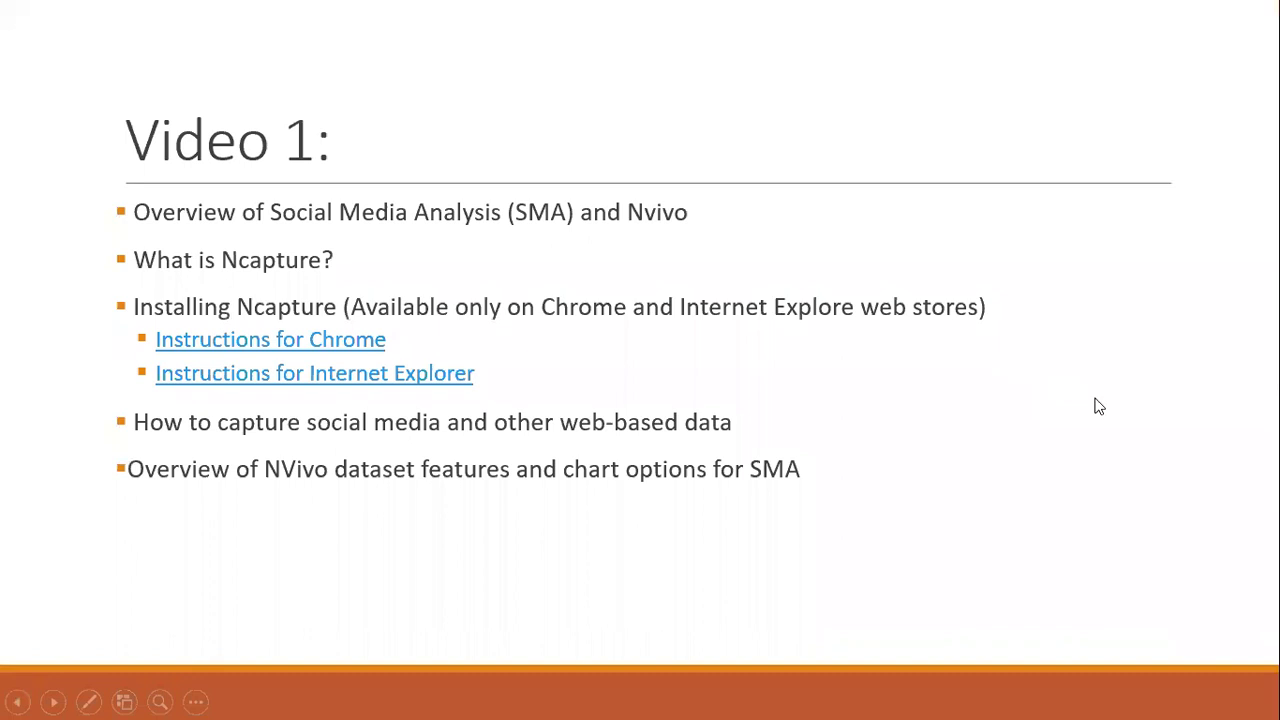
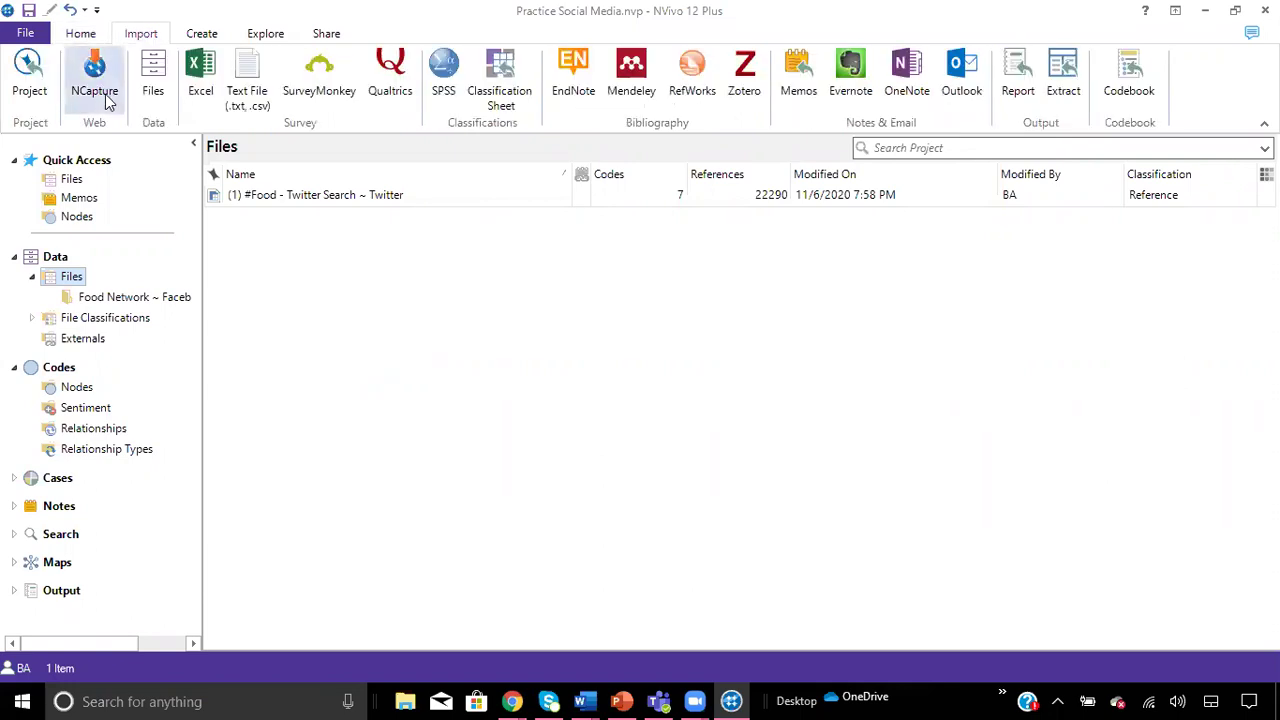
Review the available captures and import options in NVivo's Import From NCapture dialog, and close it without importing.
left_click(105, 92)
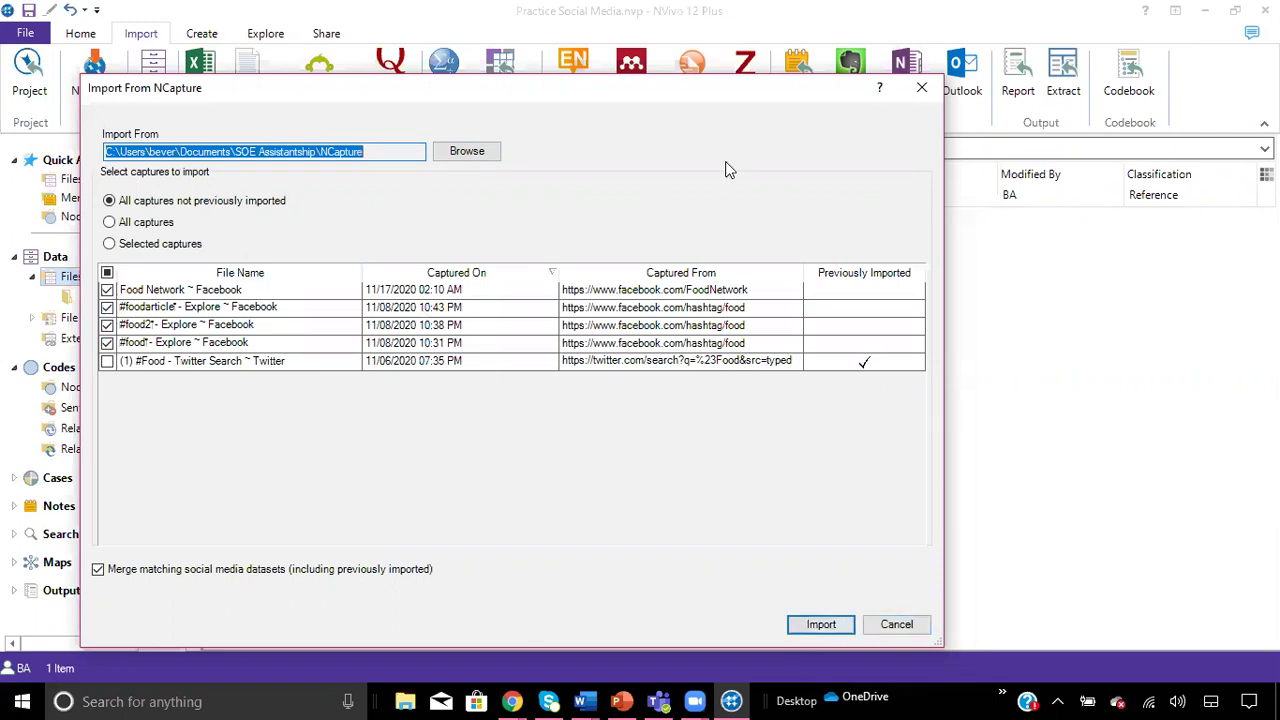
left_click_drag(675, 92, 970, 328)
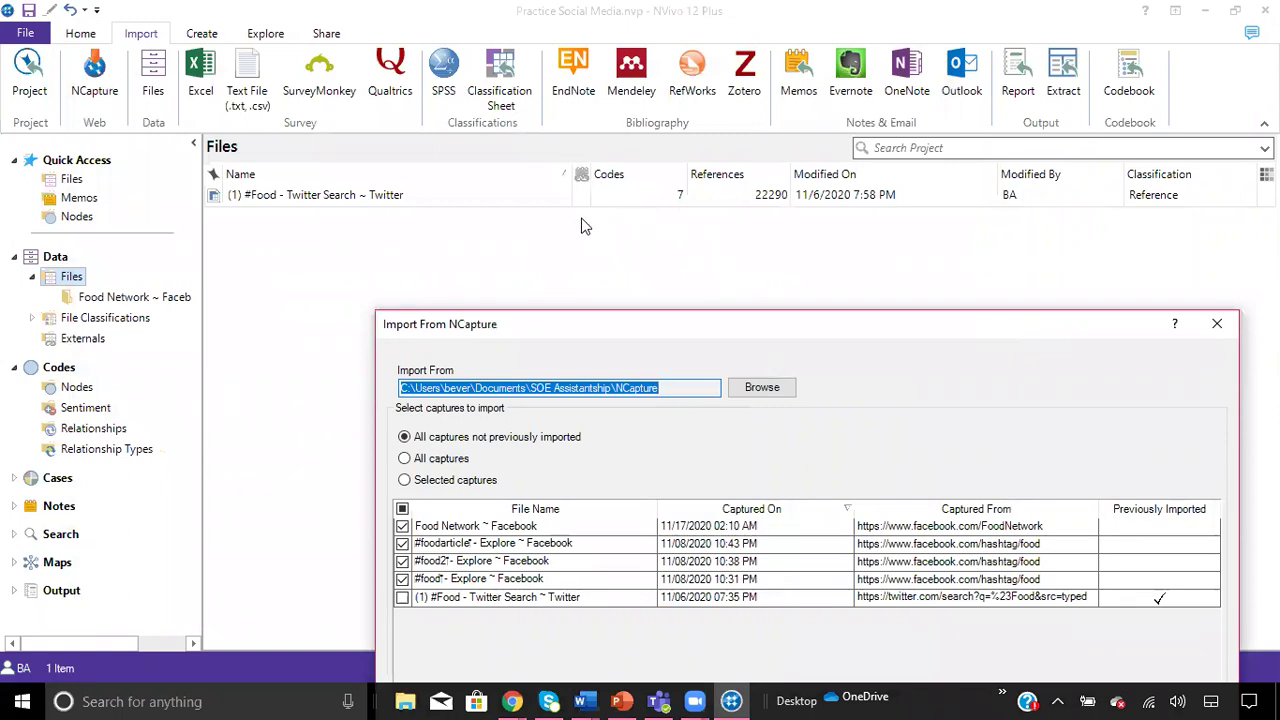
left_click_drag(648, 330, 534, 258)
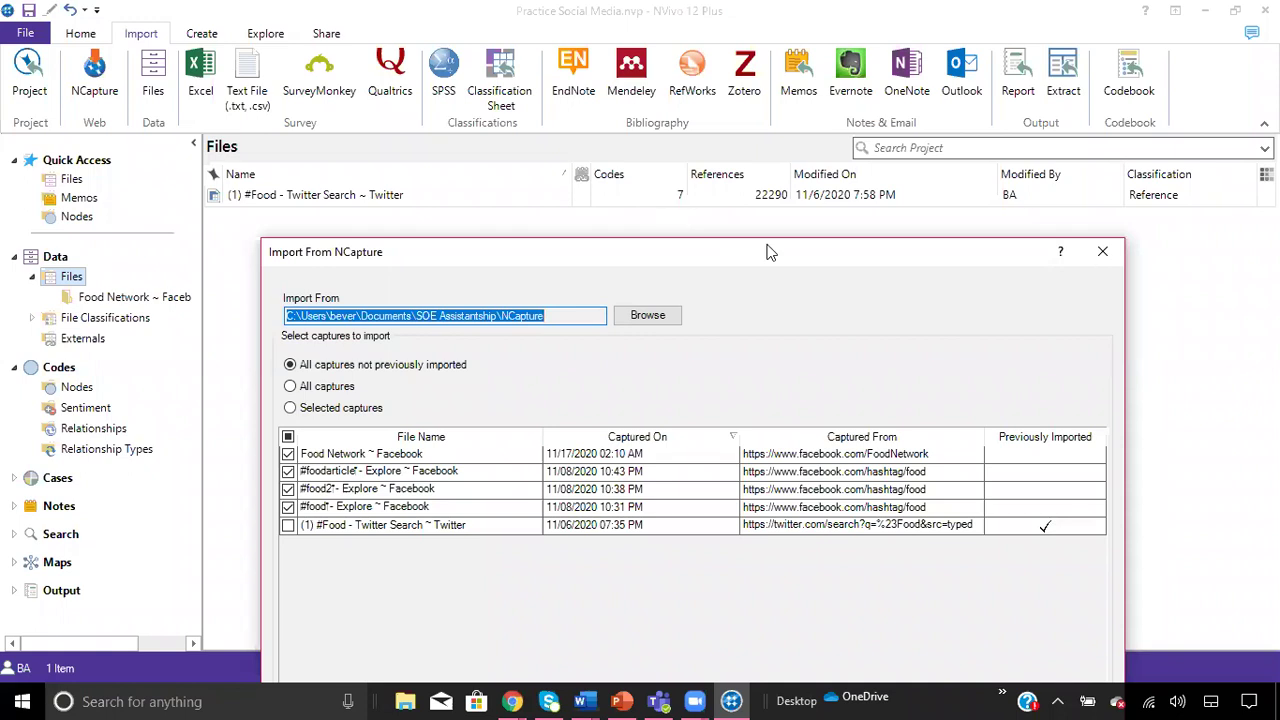
left_click_drag(866, 256, 751, 38)
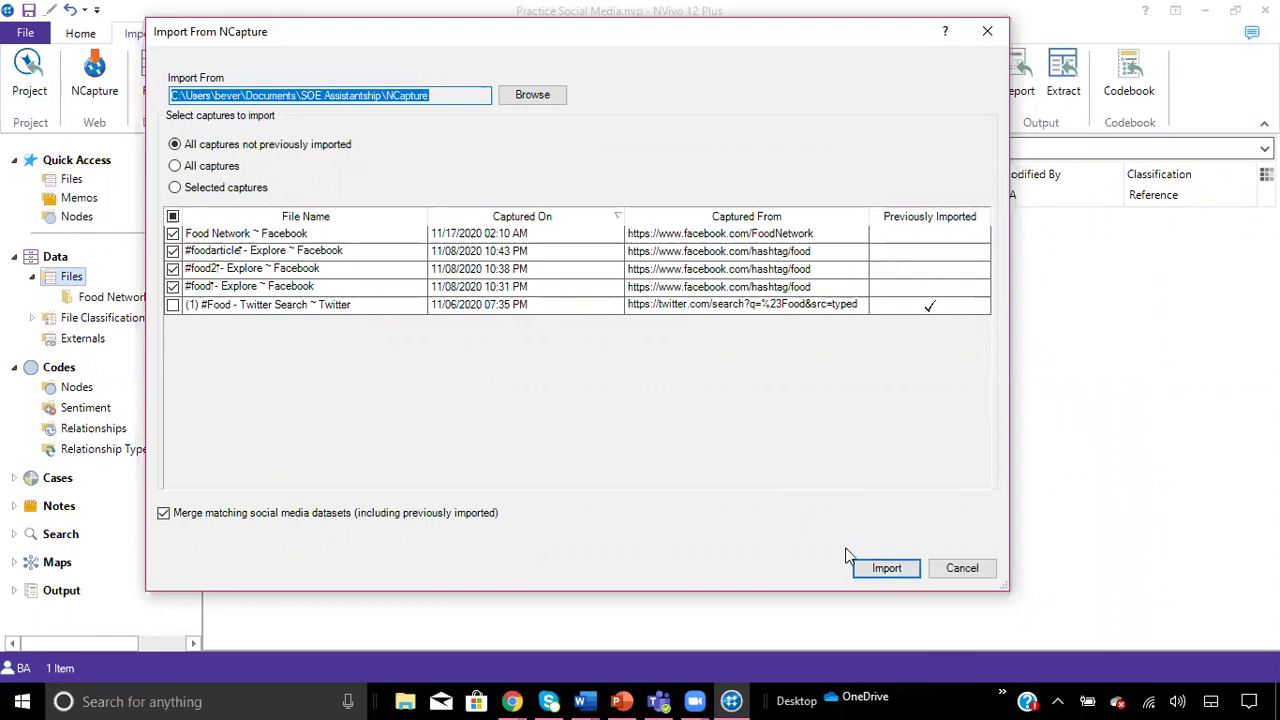
left_click(987, 31)
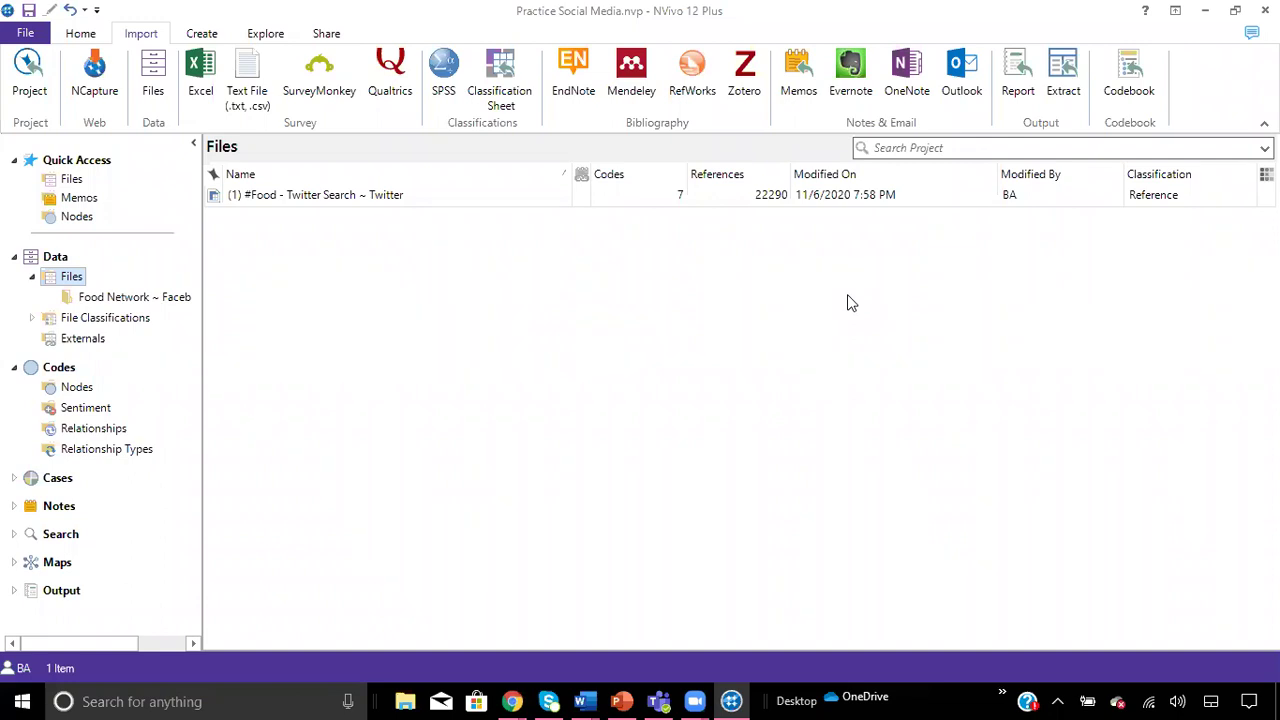
Open the #Food Twitter Search dataset and examine its table columns from Tweet ID through Location Coordinates.
left_click(375, 197)
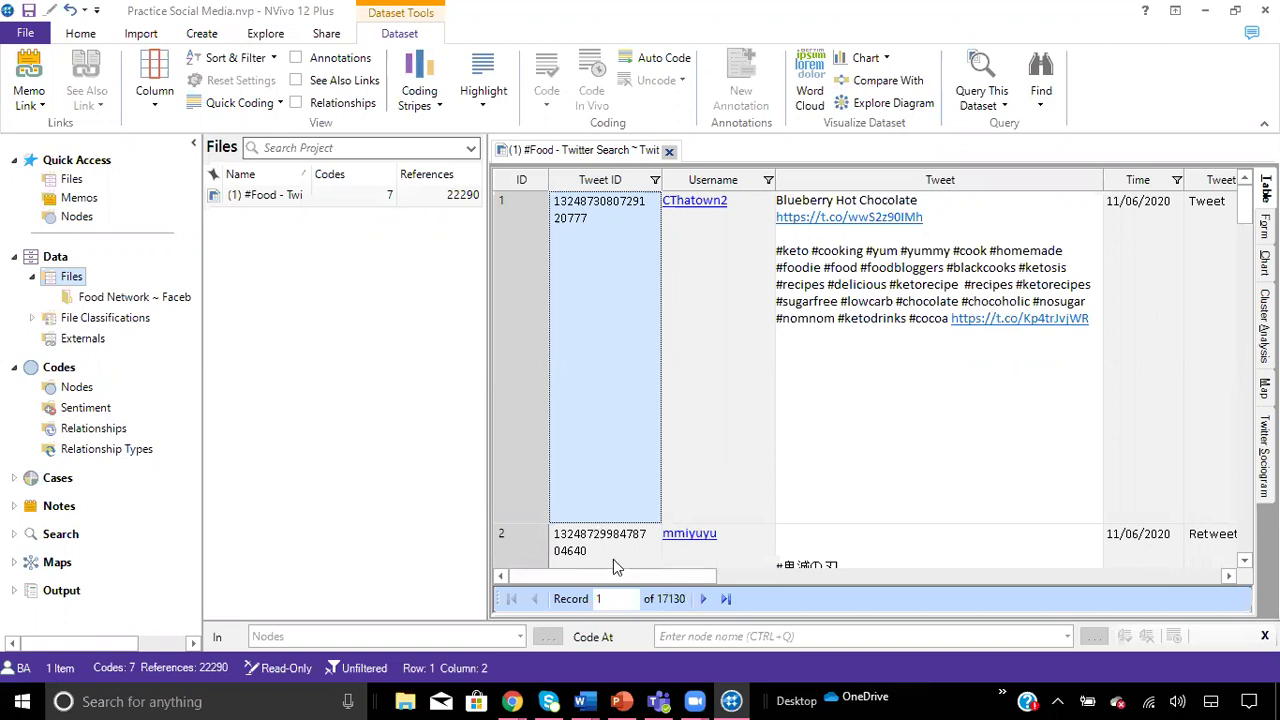
left_click_drag(626, 582, 1229, 563)
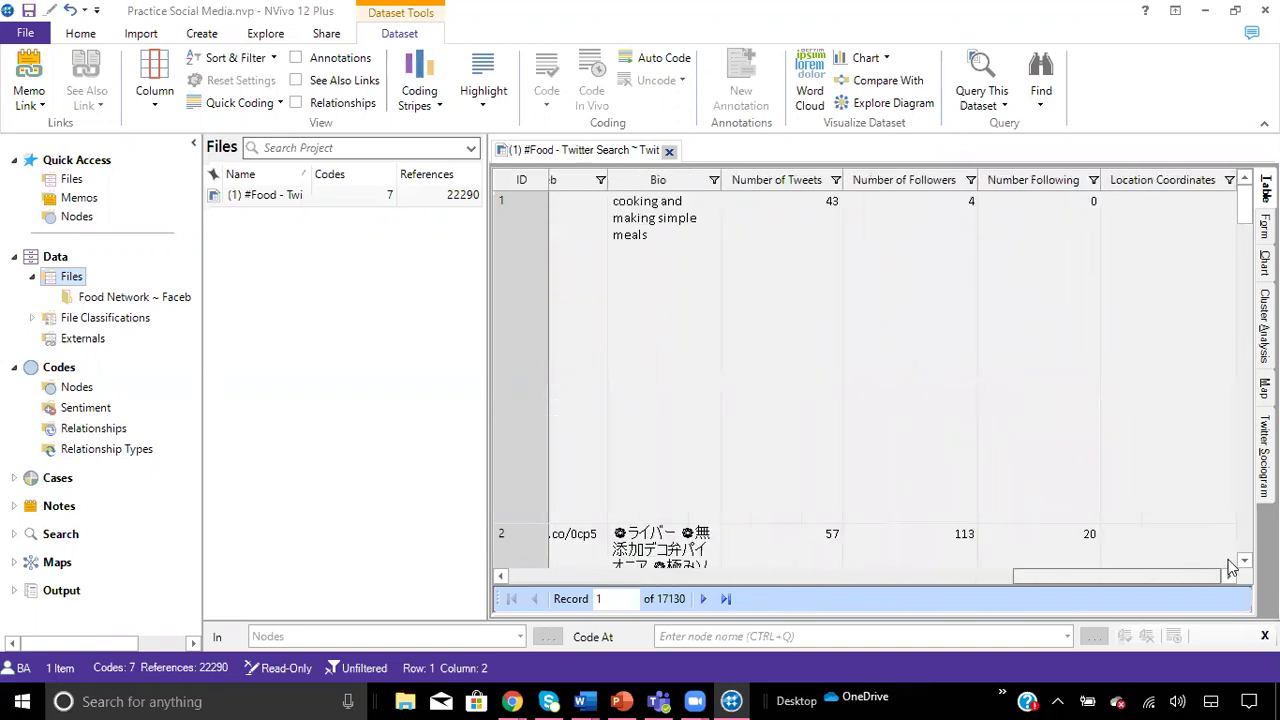
left_click_drag(1022, 549, 514, 546)
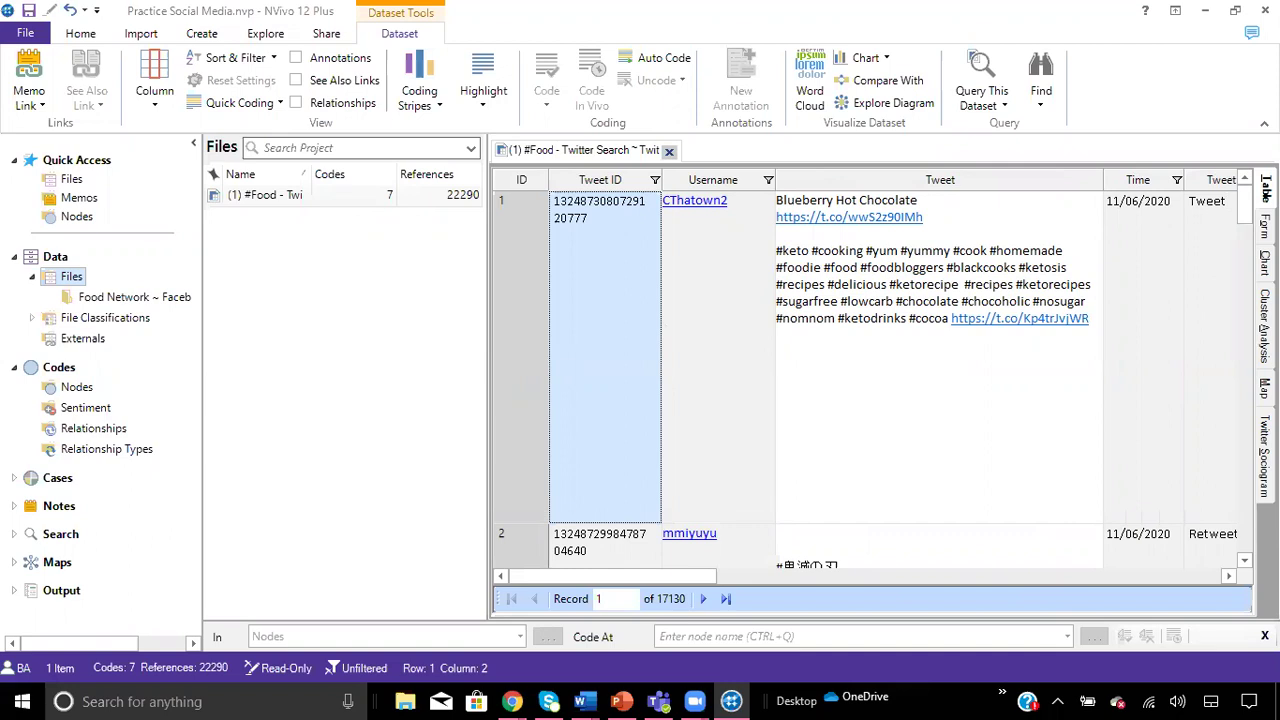
Display the dataset in Form view and examine all the fields of the first tweet record.
left_click(1266, 226)
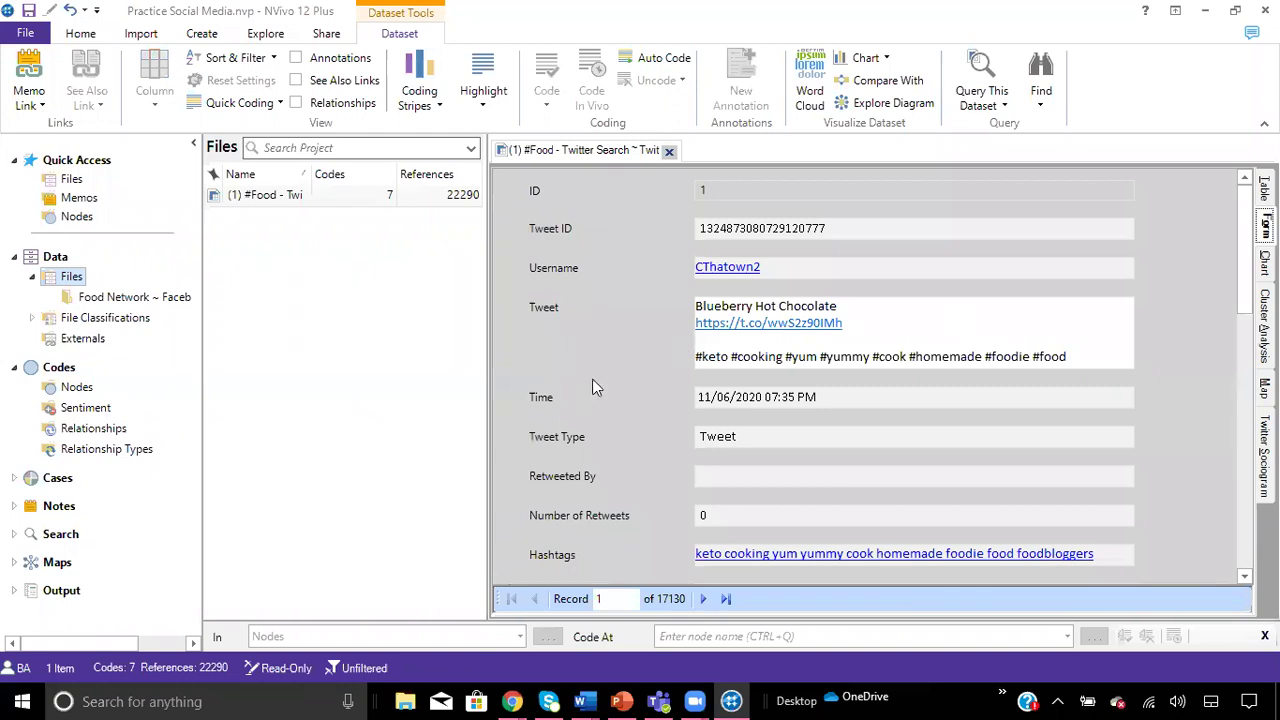
scroll(592, 379, "down", 5)
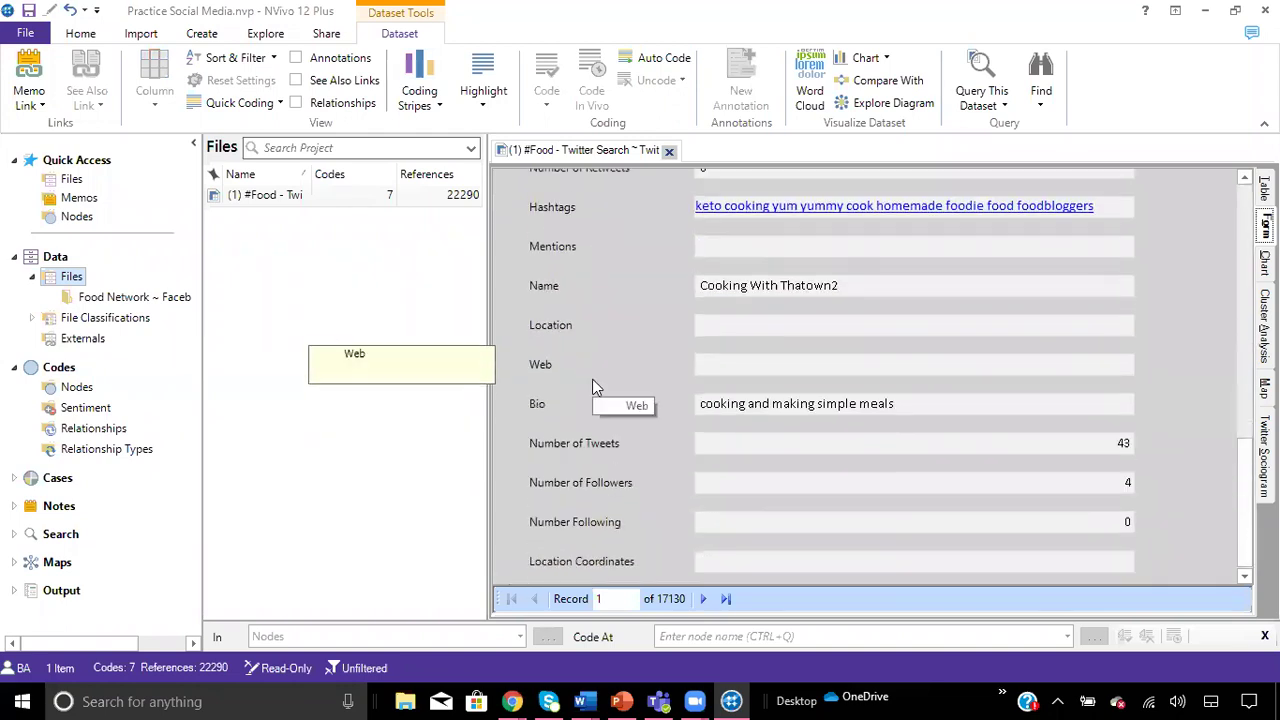
scroll(592, 379, "up", 3)
scroll(592, 385, "up", 3)
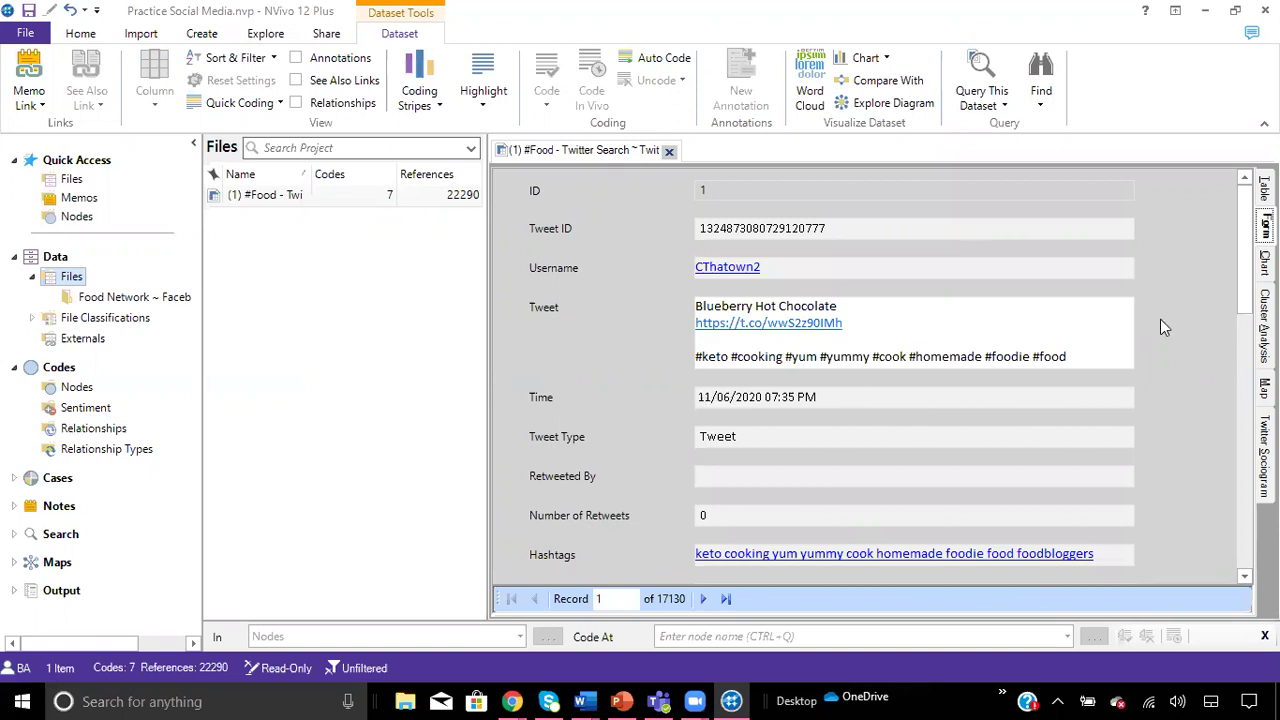
Display the dataset as a chart, open its data selection options and review the available X-axis and Y-axis choices.
left_click(1262, 263)
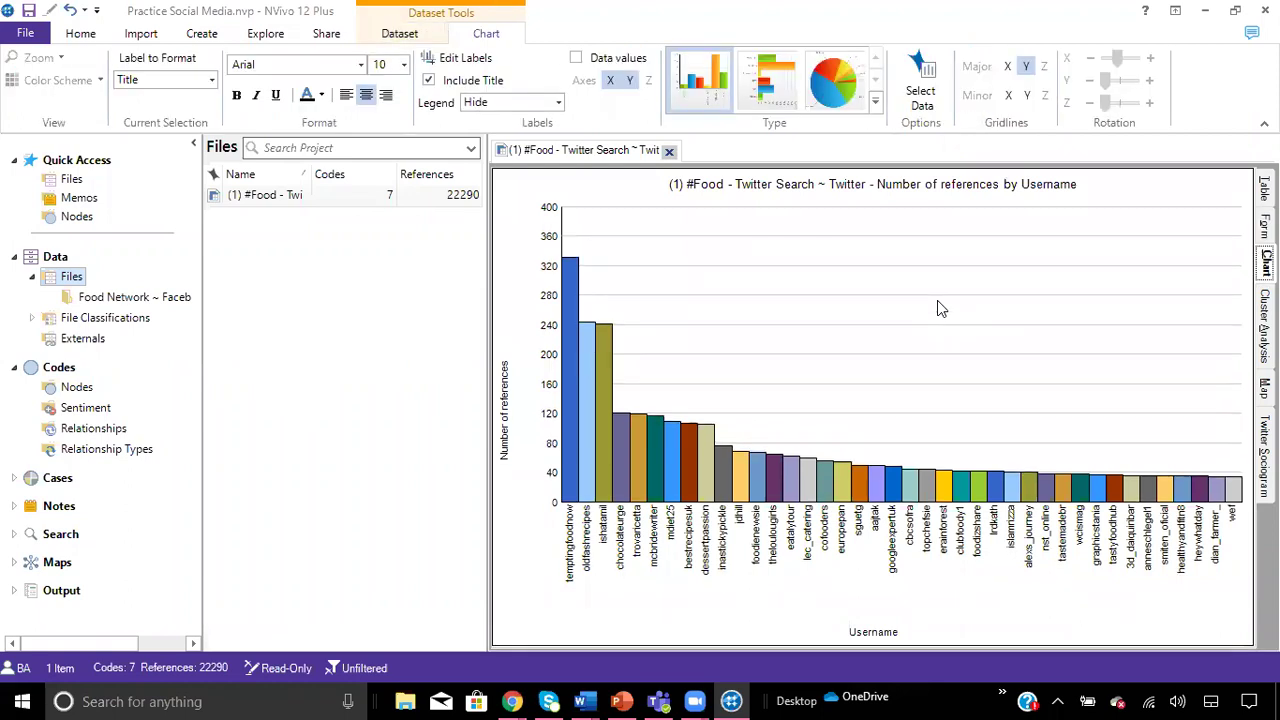
right_click(937, 306)
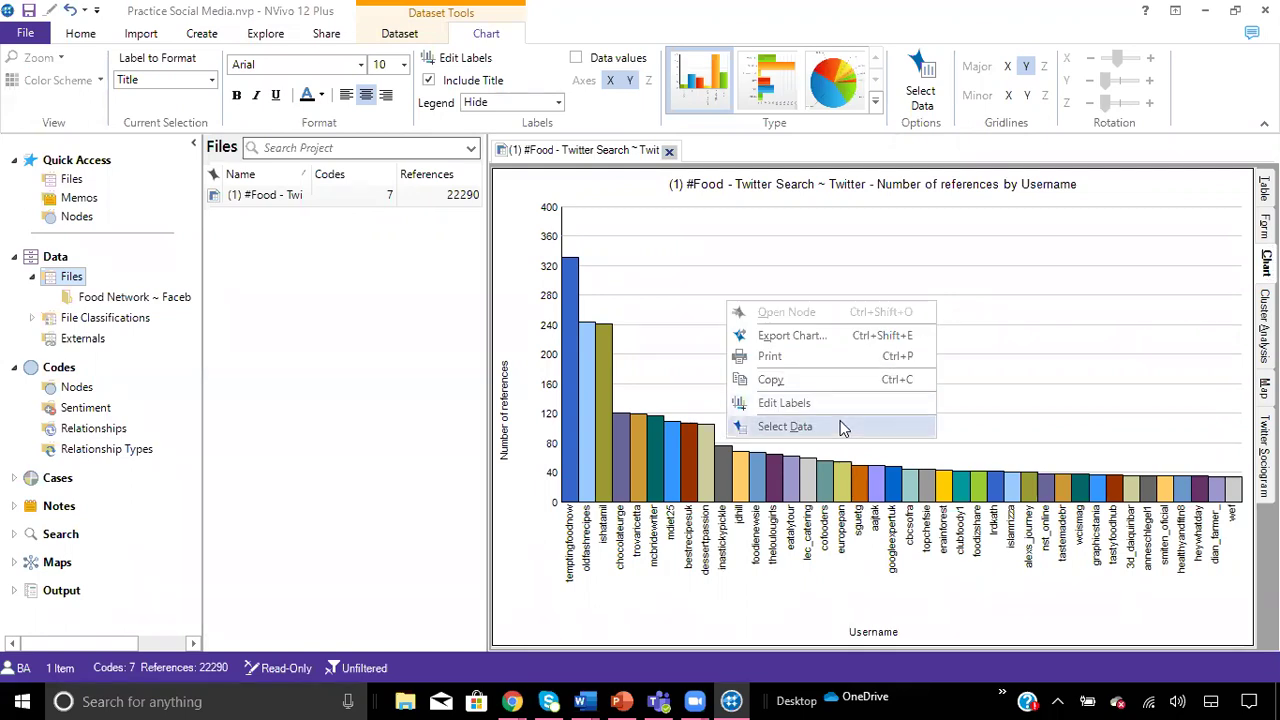
left_click(785, 426)
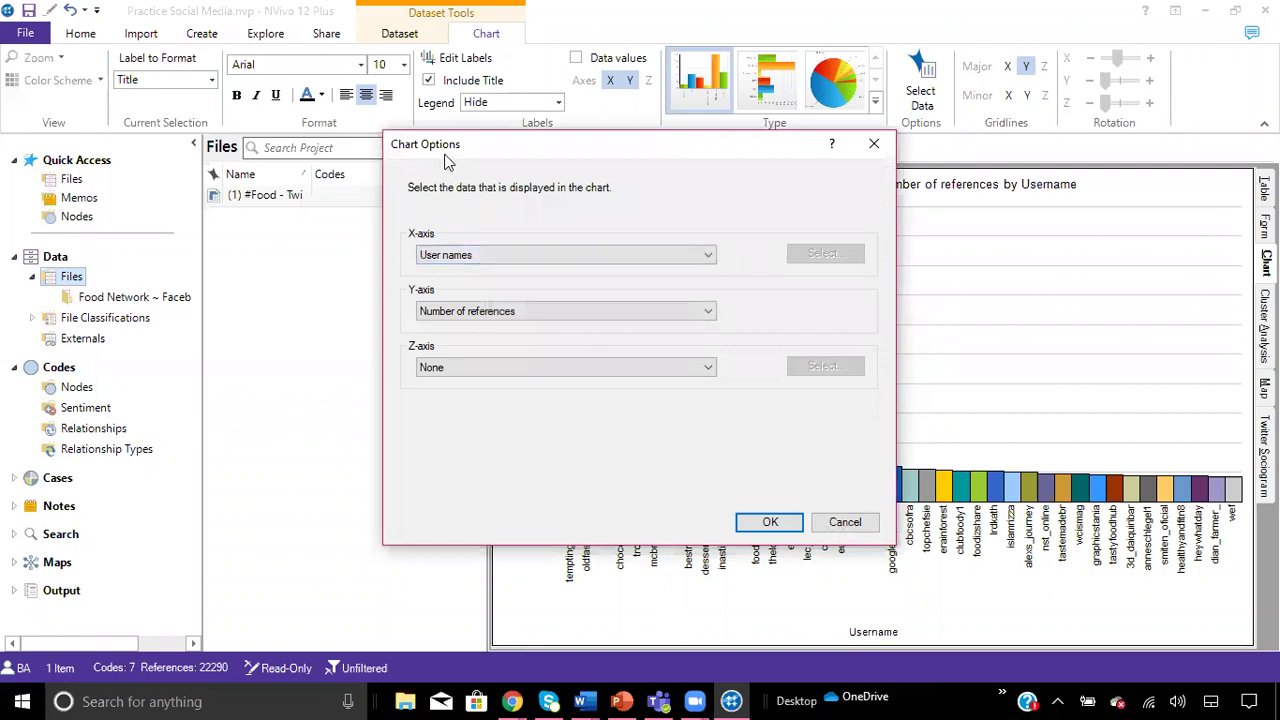
left_click(480, 258)
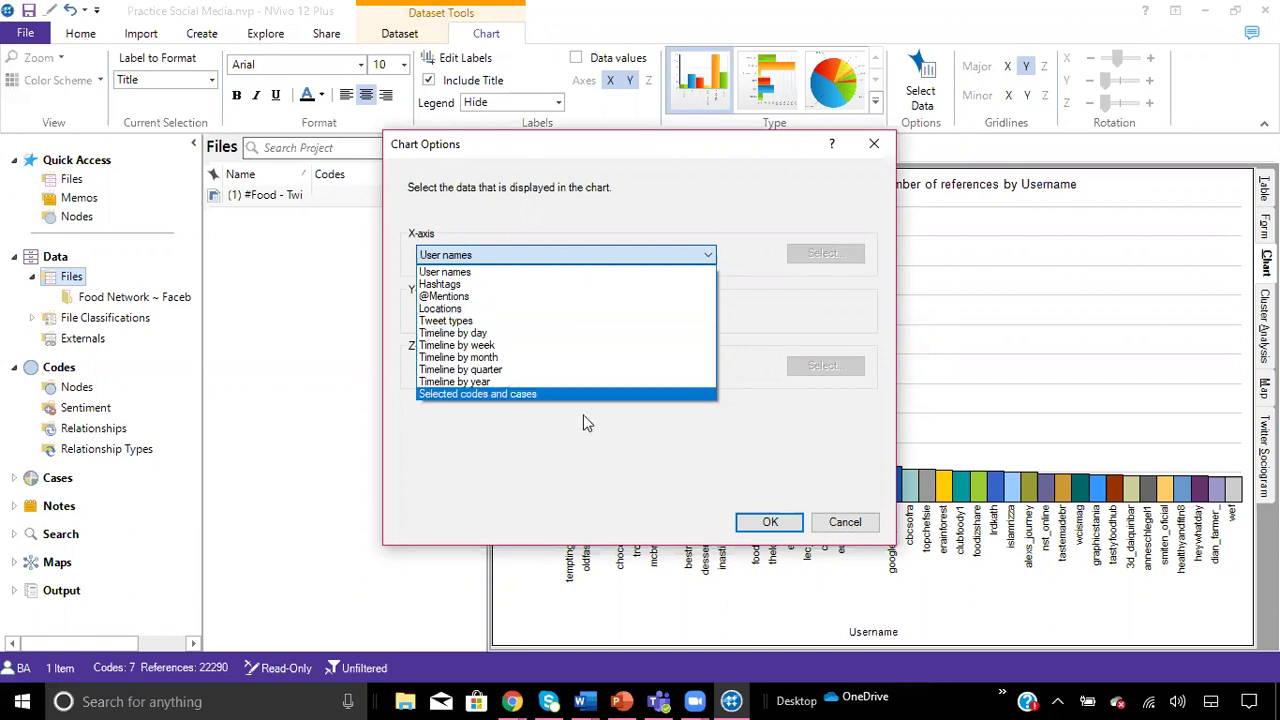
left_click(754, 275)
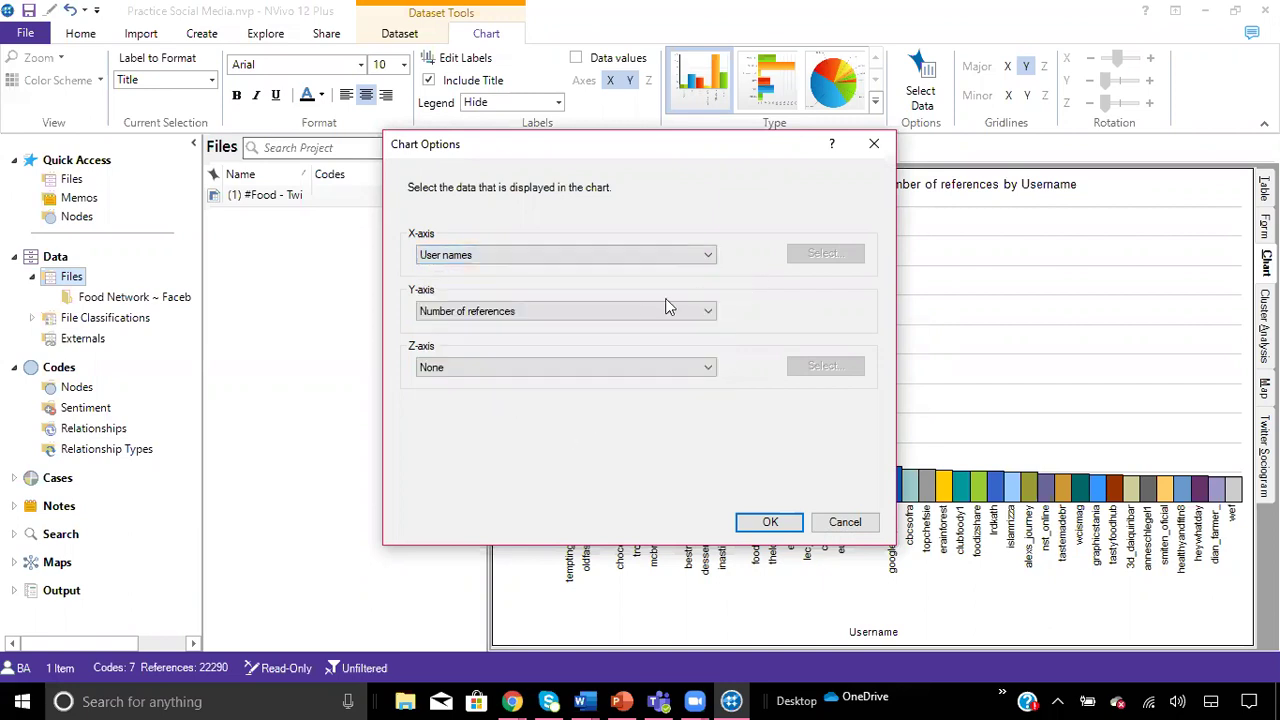
left_click(583, 314)
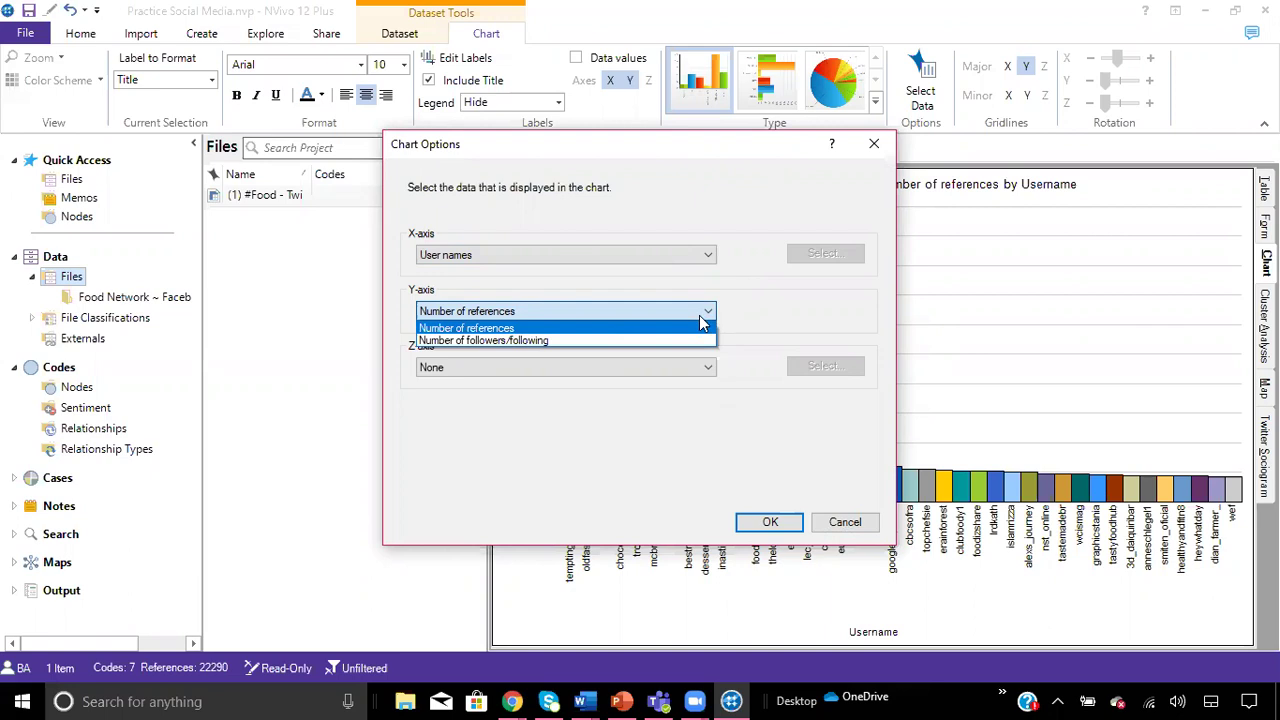
left_click(748, 315)
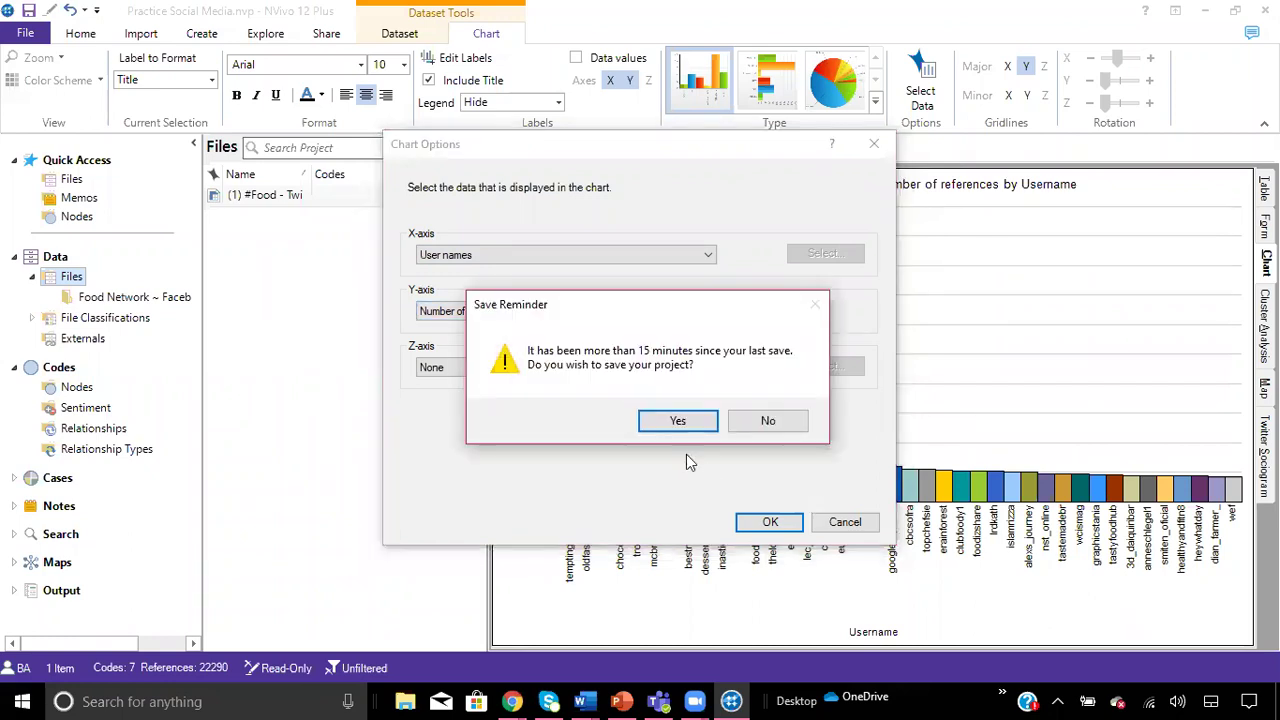
Save the project at the save reminder and close the Chart Options dialog without changing the axes.
left_click(686, 420)
left_click(847, 521)
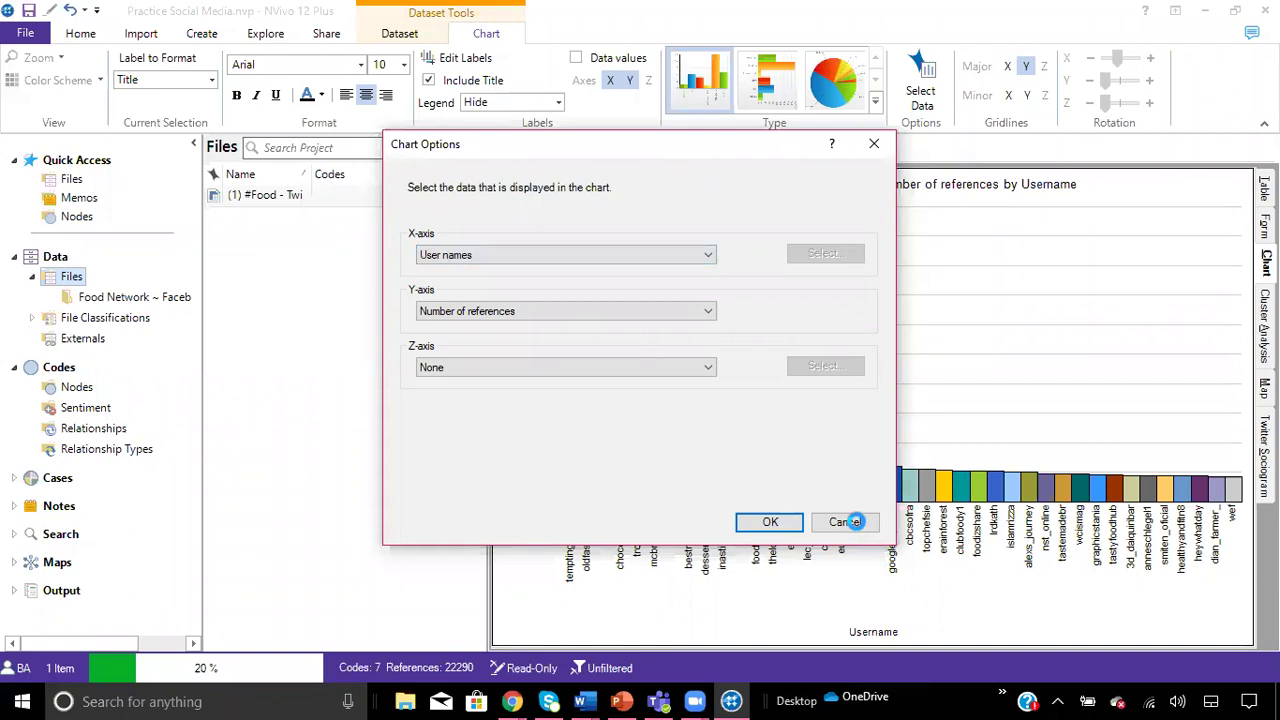
left_click(874, 144)
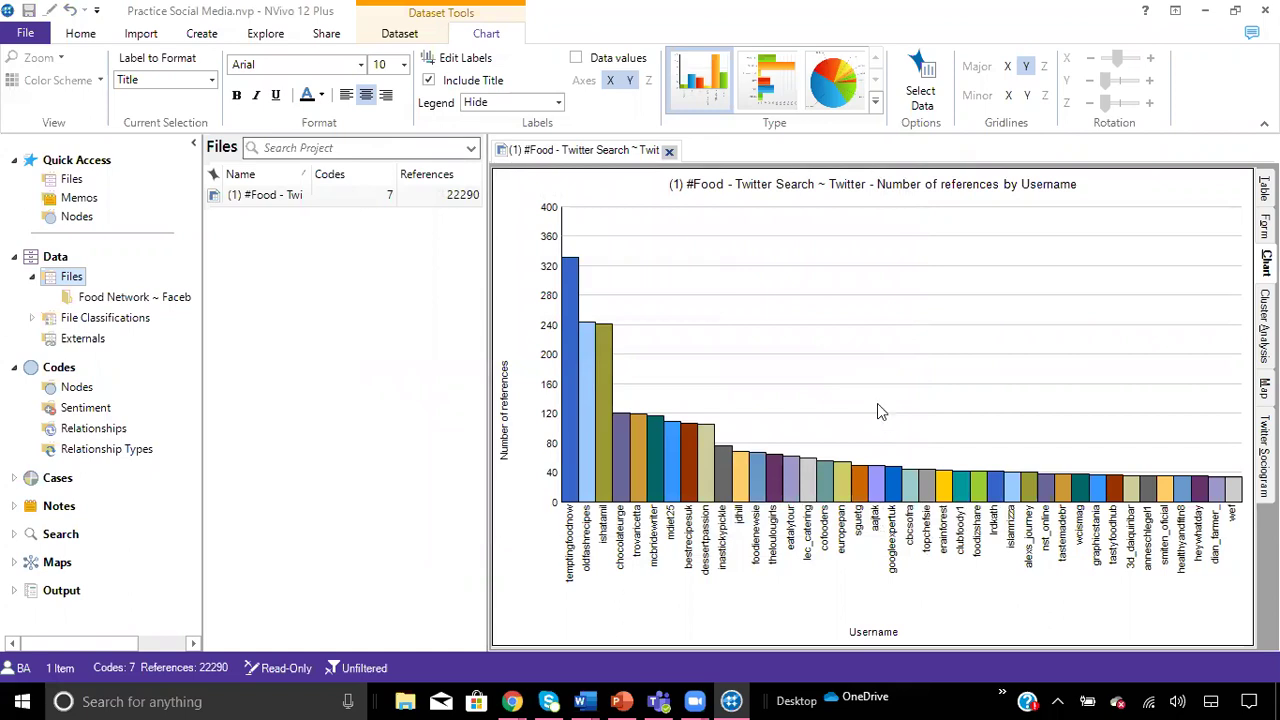
Review the available chart types and the export, print, copy and label commands offered for the username chart.
left_click(875, 105)
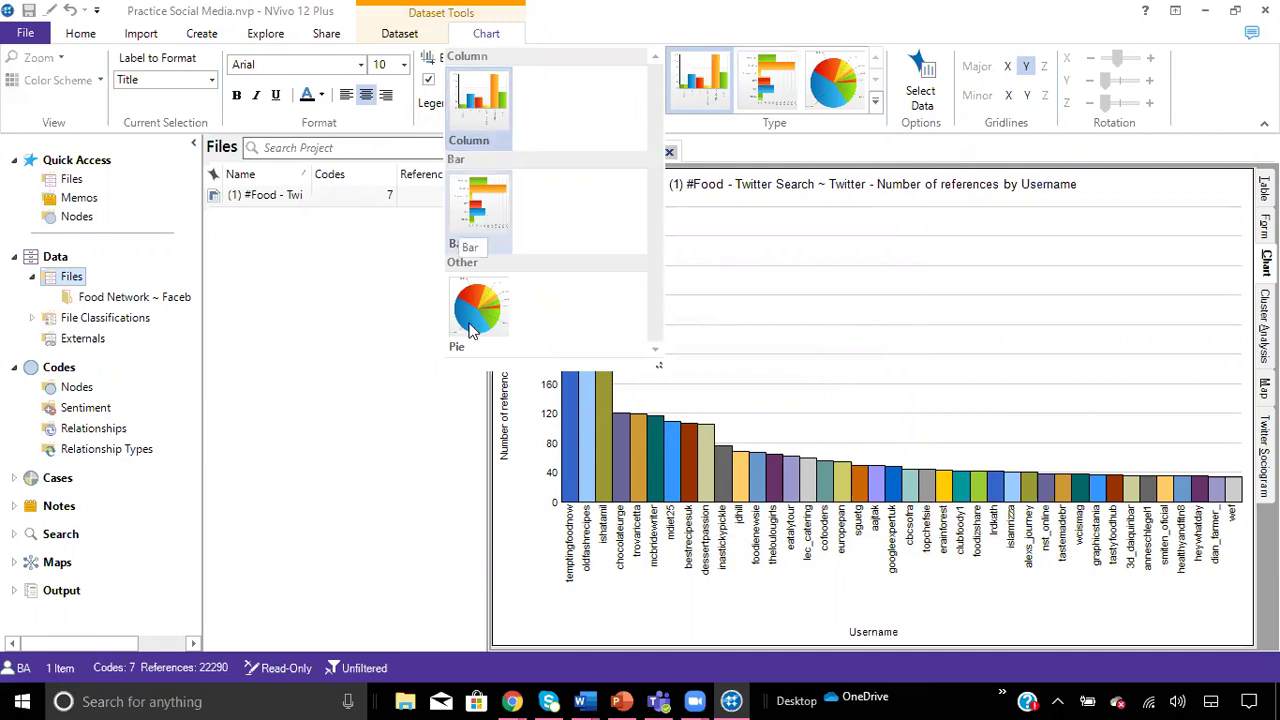
left_click(876, 104)
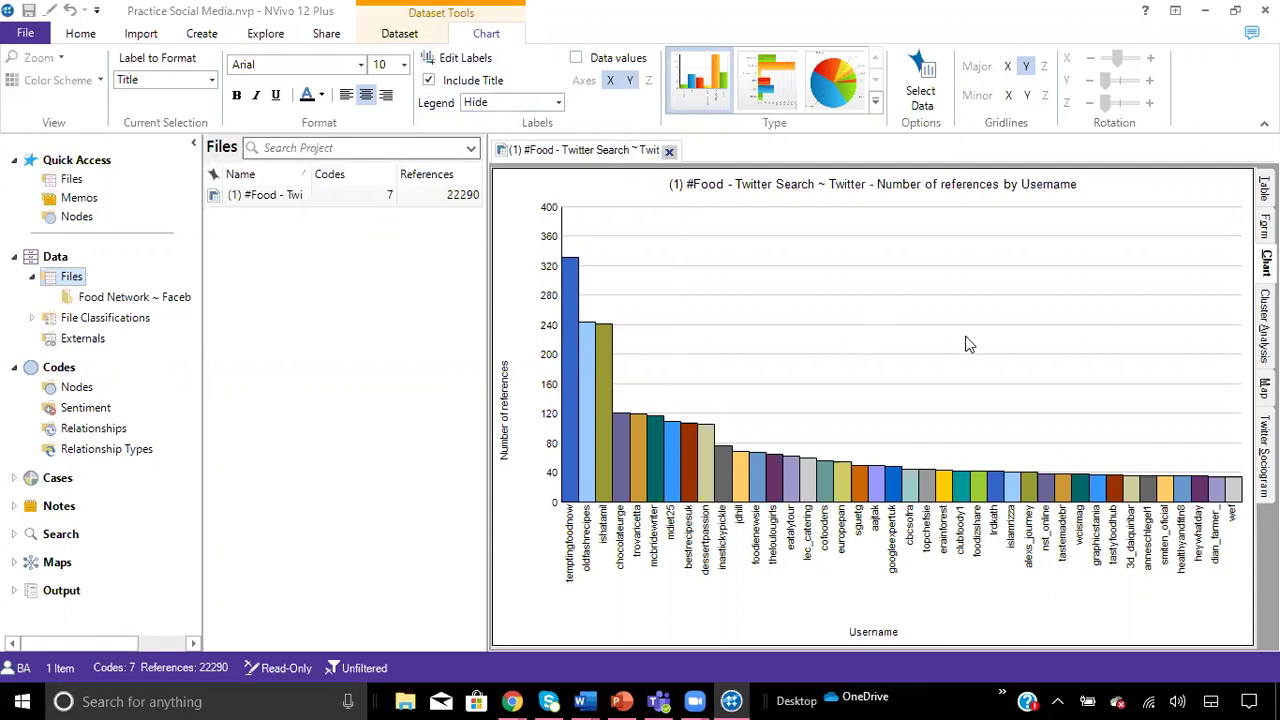
right_click(869, 316)
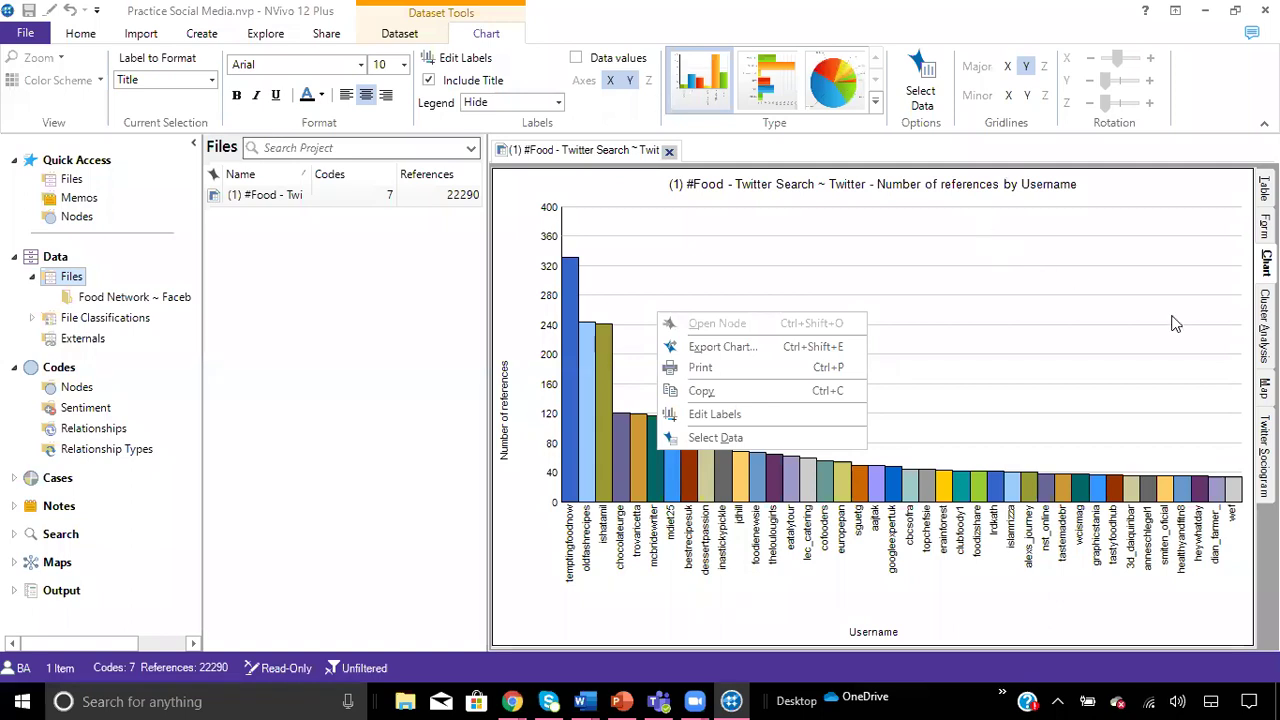
Display the dataset's Cluster Analysis, review the Display items choices in its options, and close the dialog without changes.
left_click(1265, 325)
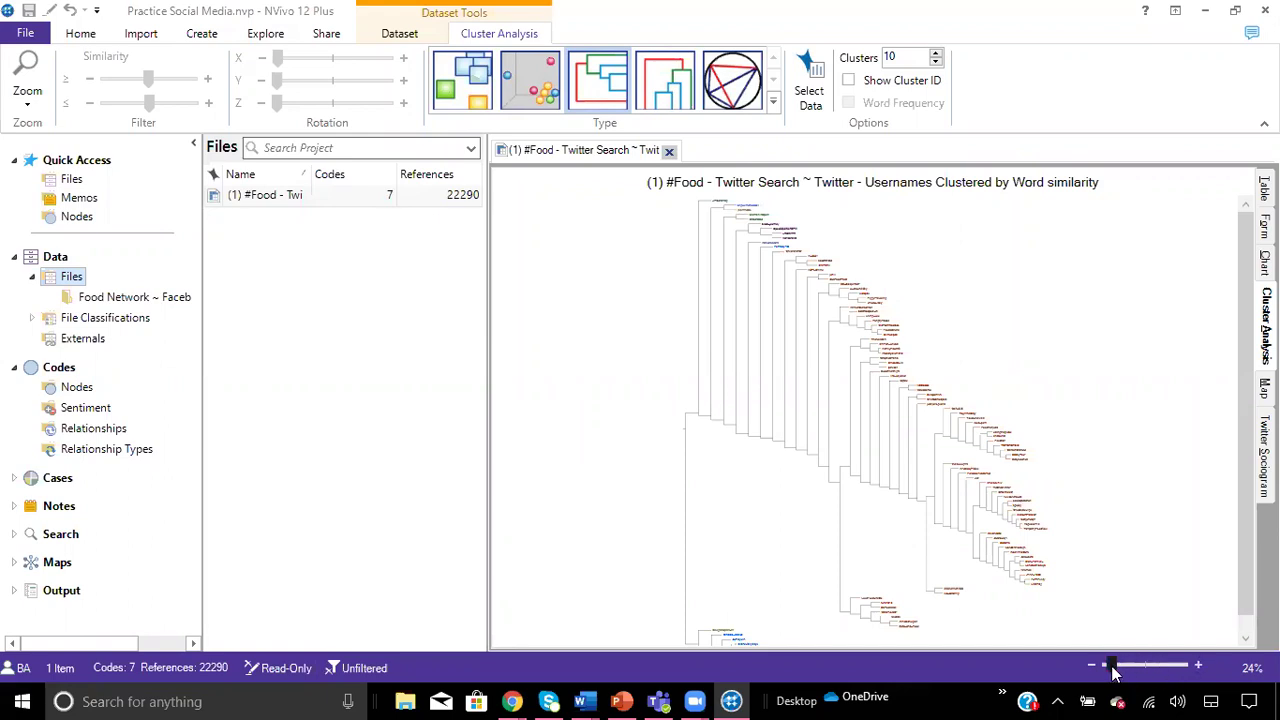
left_click_drag(1113, 672, 1148, 670)
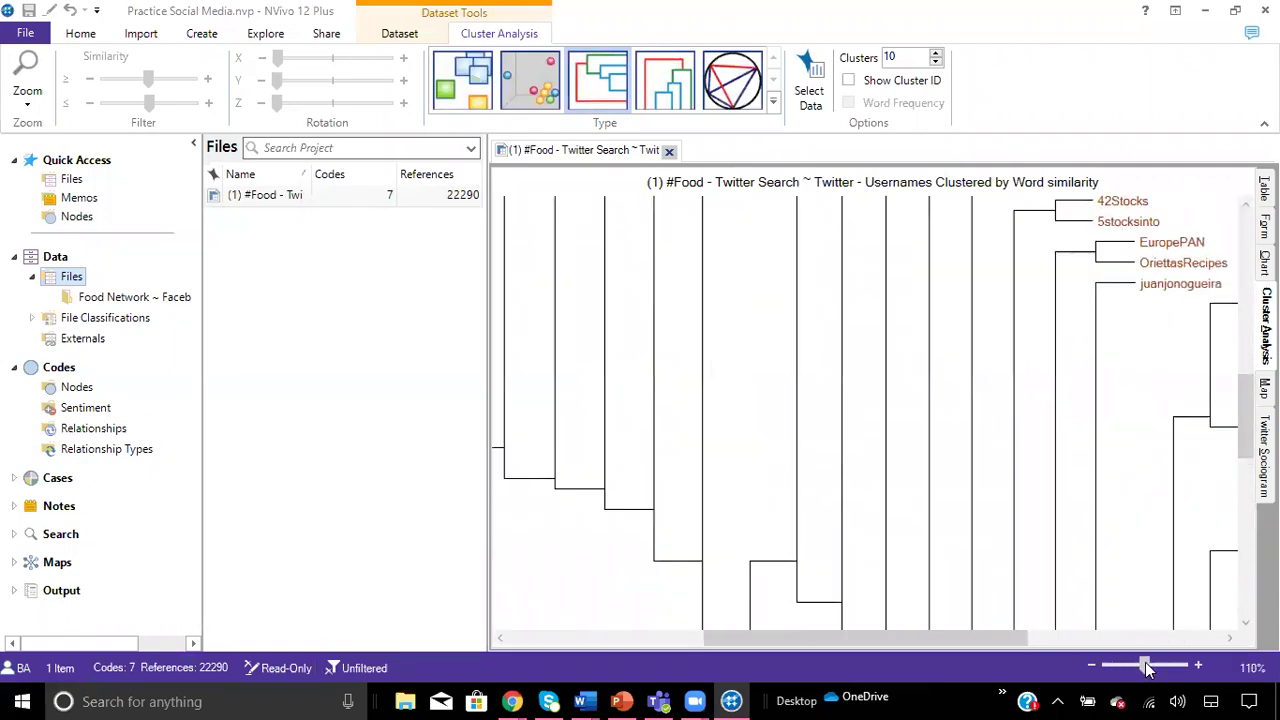
right_click(866, 437)
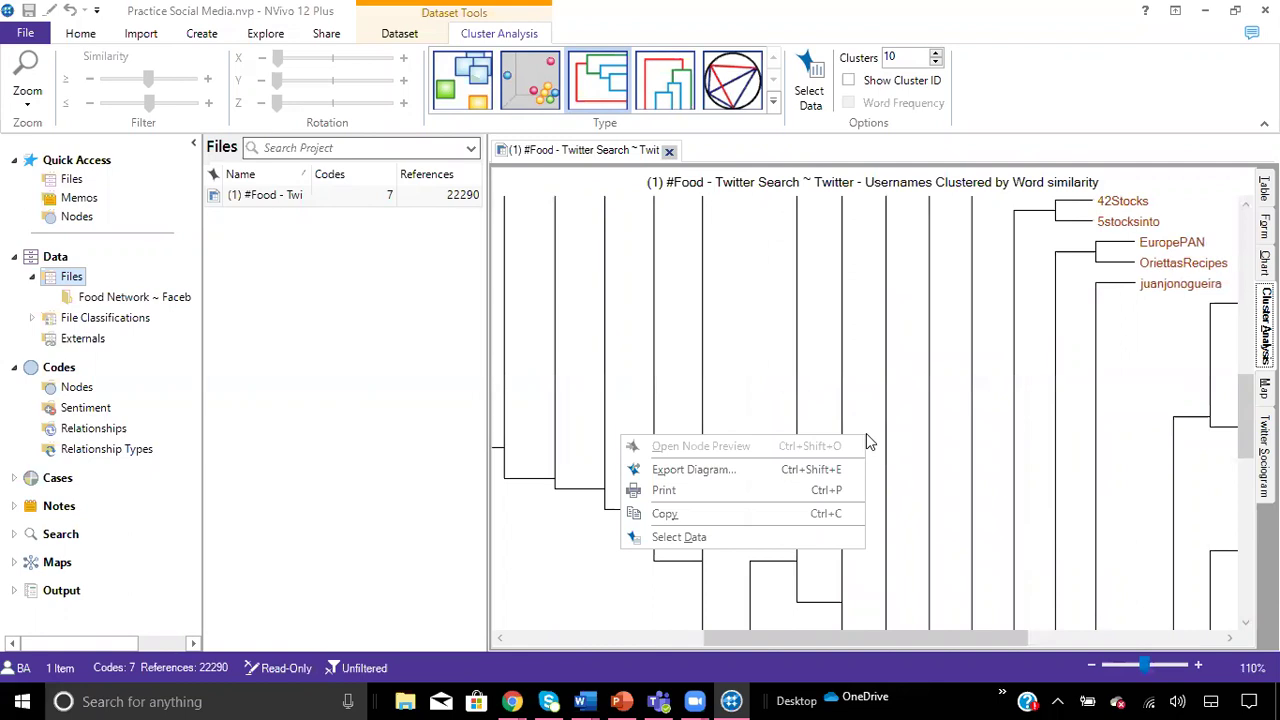
left_click(742, 540)
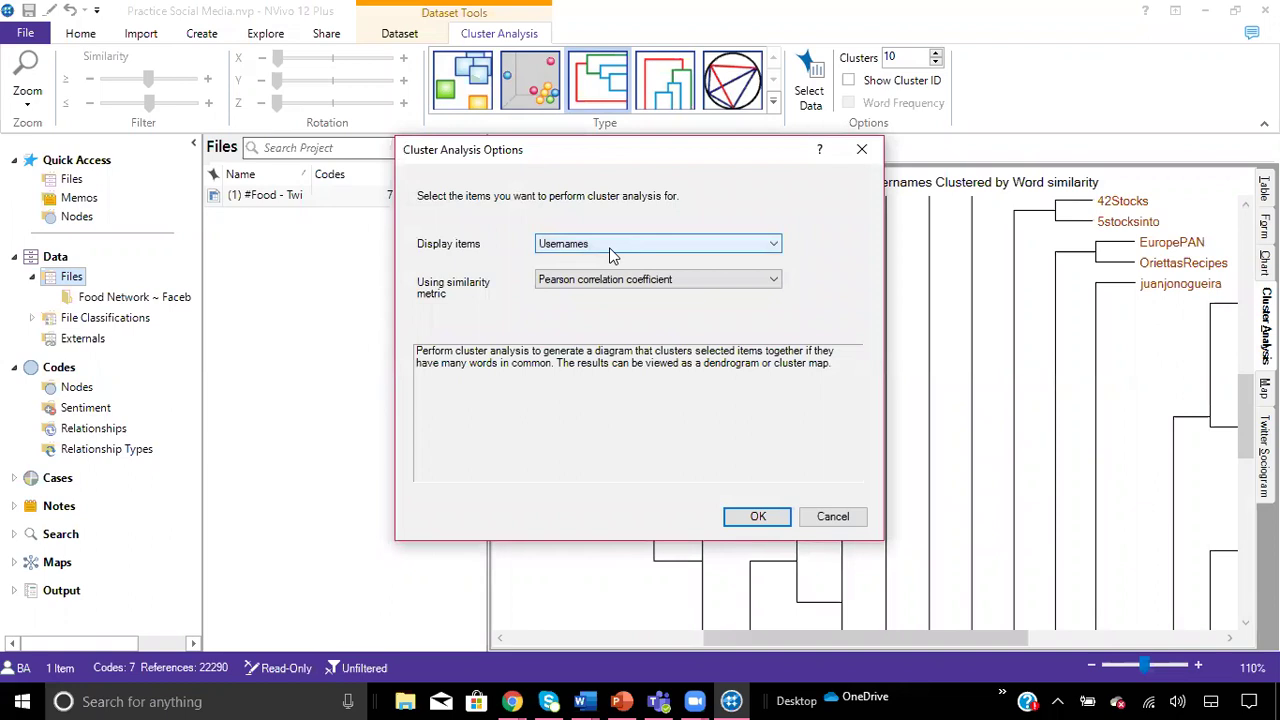
left_click(610, 248)
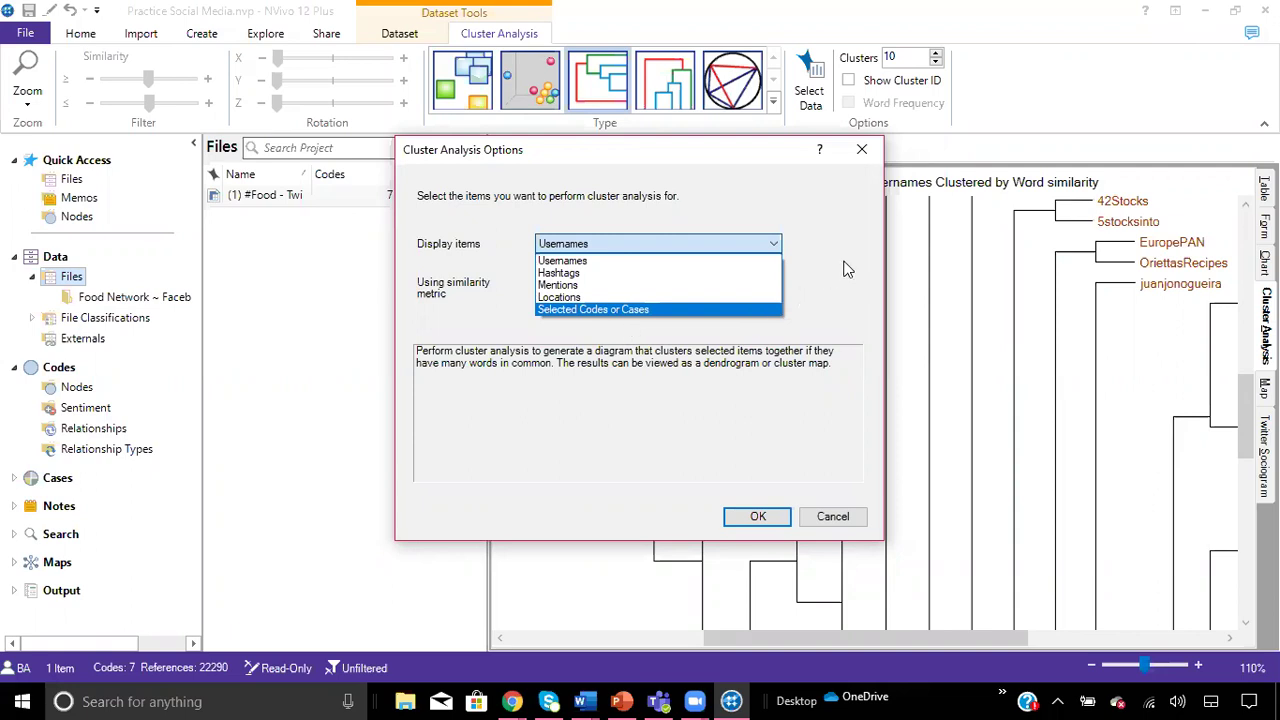
left_click(766, 320)
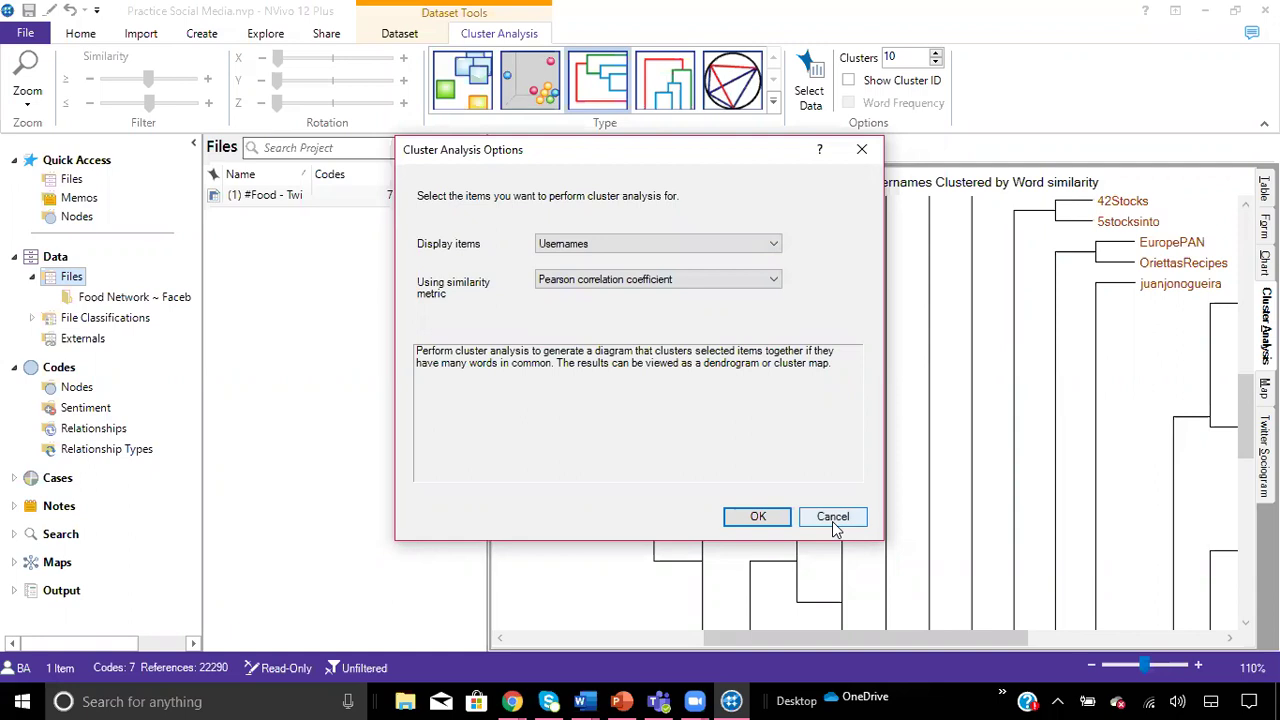
left_click(864, 150)
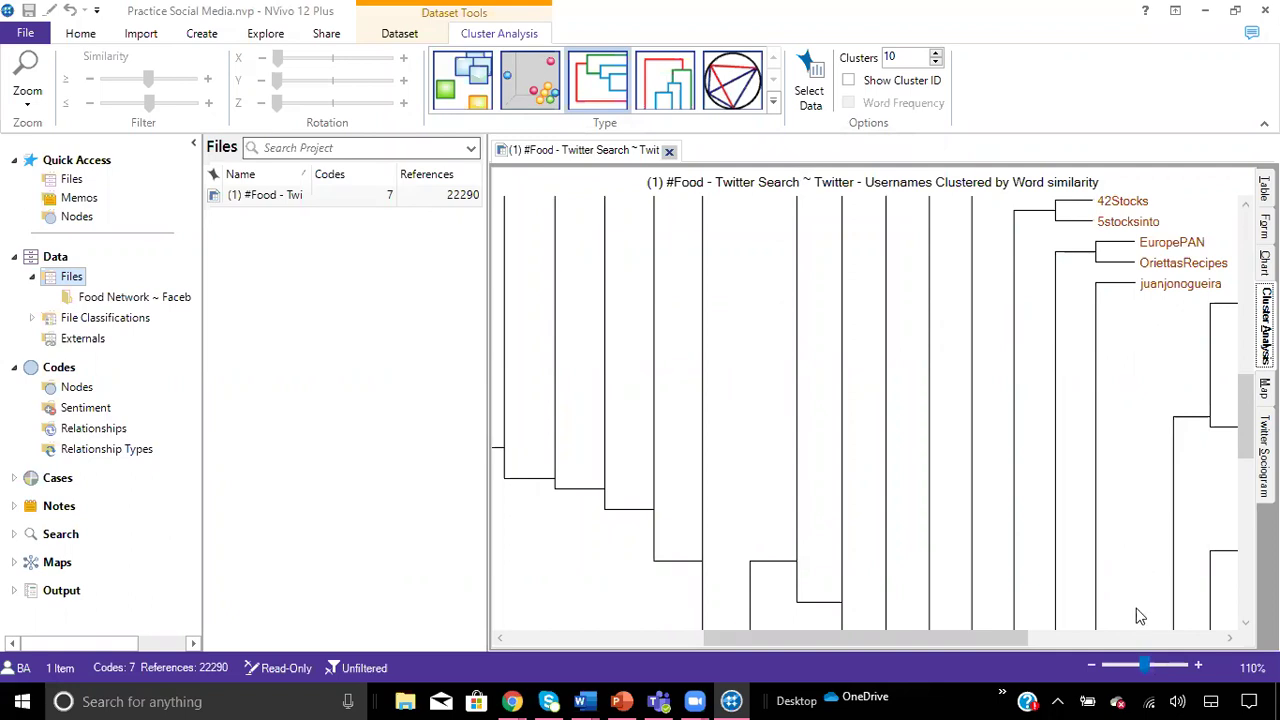
Examine the username dendrogram's branches at different magnifications and review the available cluster map, dendrogram and graph types.
left_click_drag(1145, 665, 1122, 665)
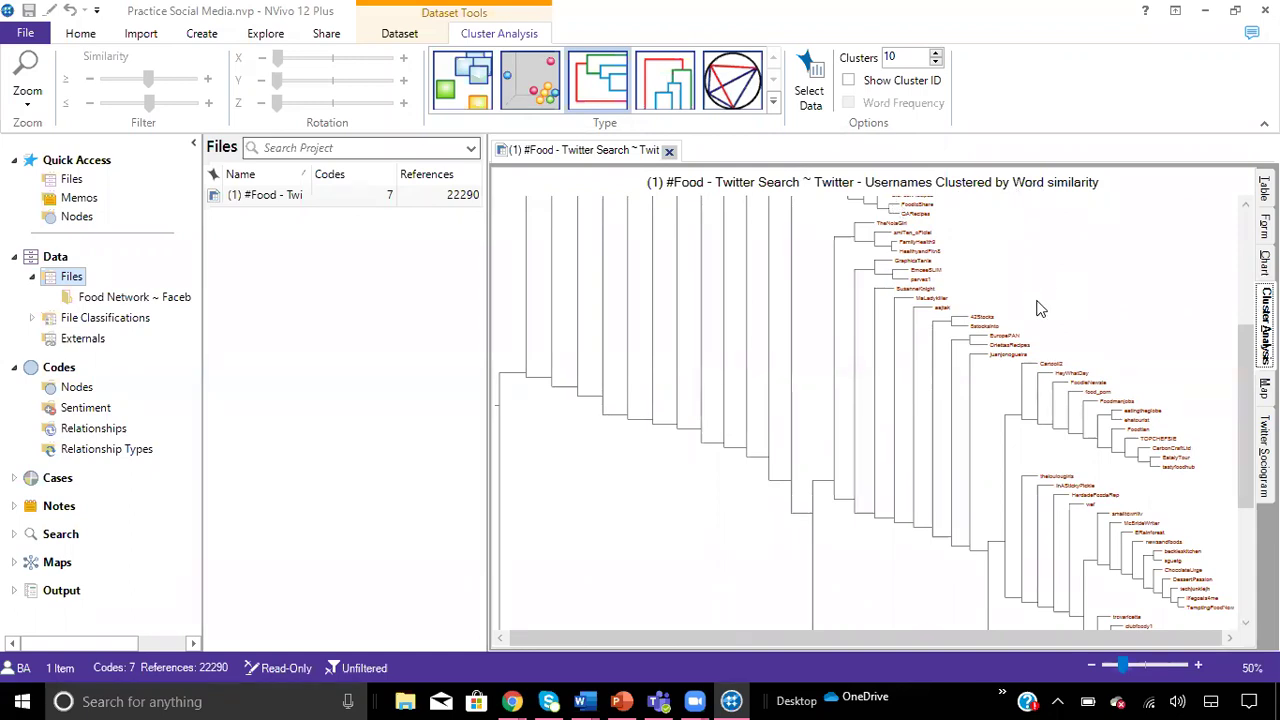
left_click_drag(1112, 668, 1144, 668)
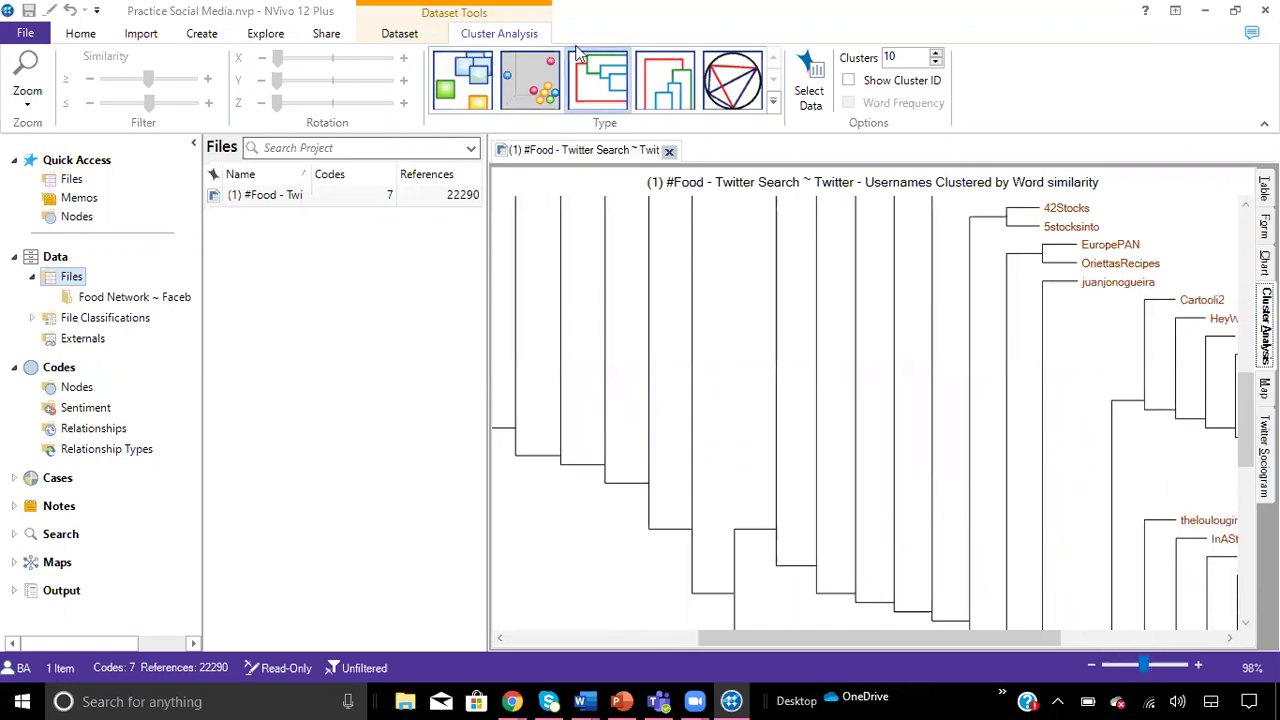
left_click(776, 105)
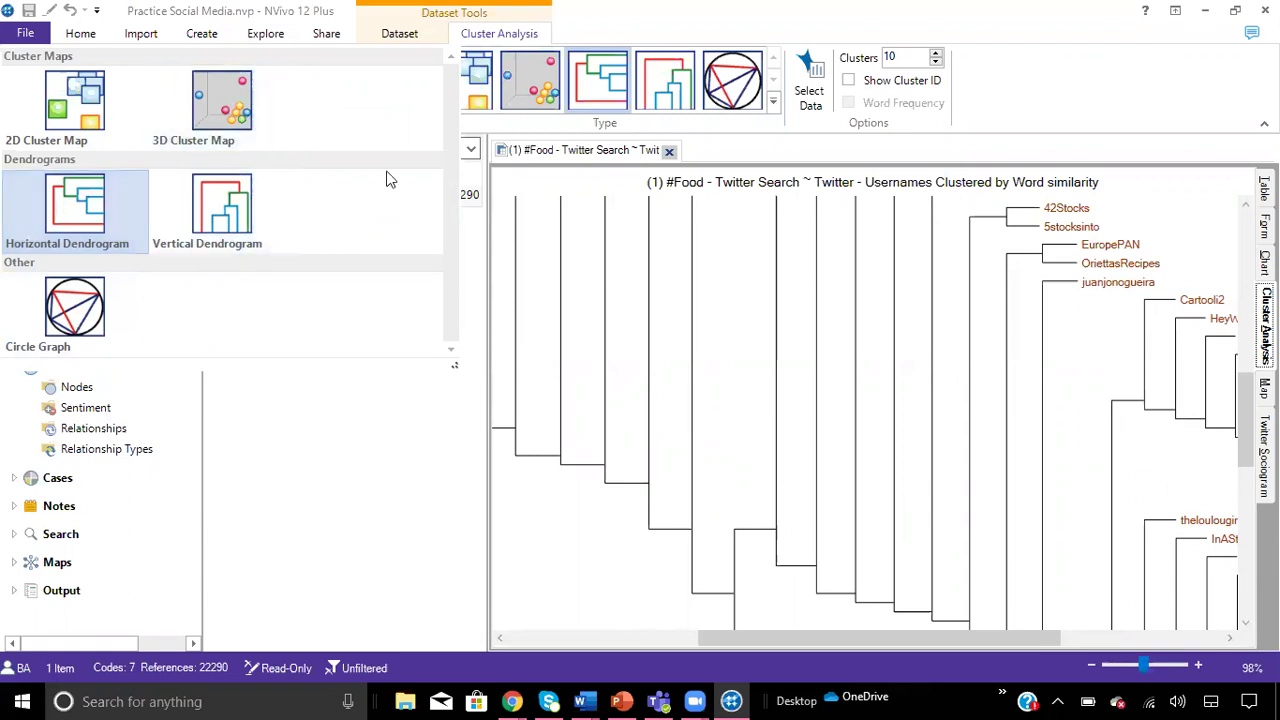
left_click(723, 118)
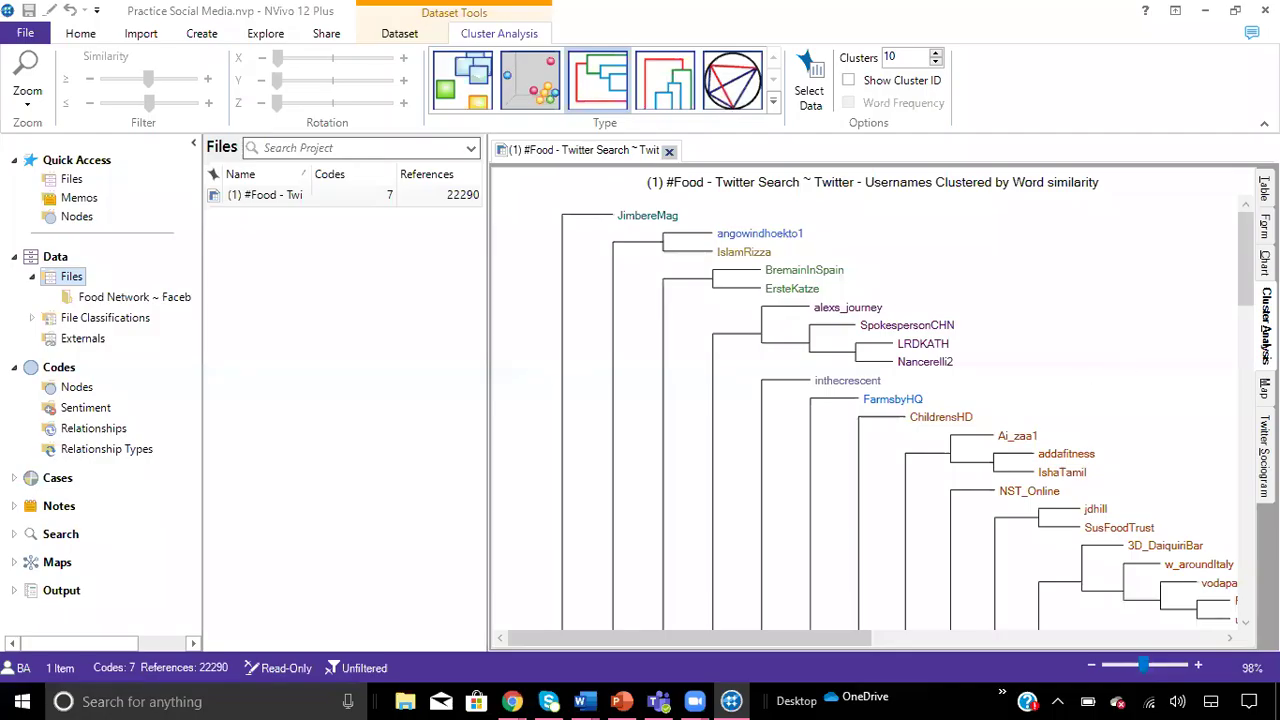
left_click(562, 226)
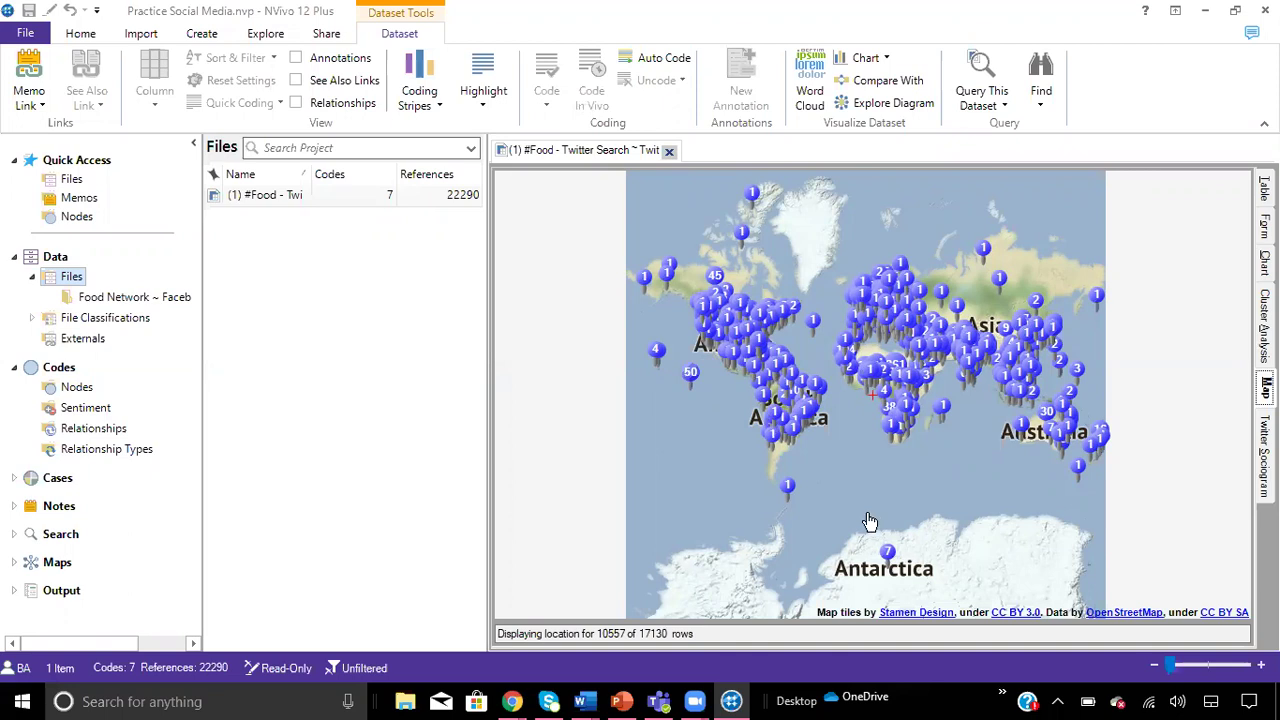
Open the tweets behind the Antarctica marker on the dataset's map, read through the coded references, and return to the map.
left_click(889, 555)
double_click(889, 555)
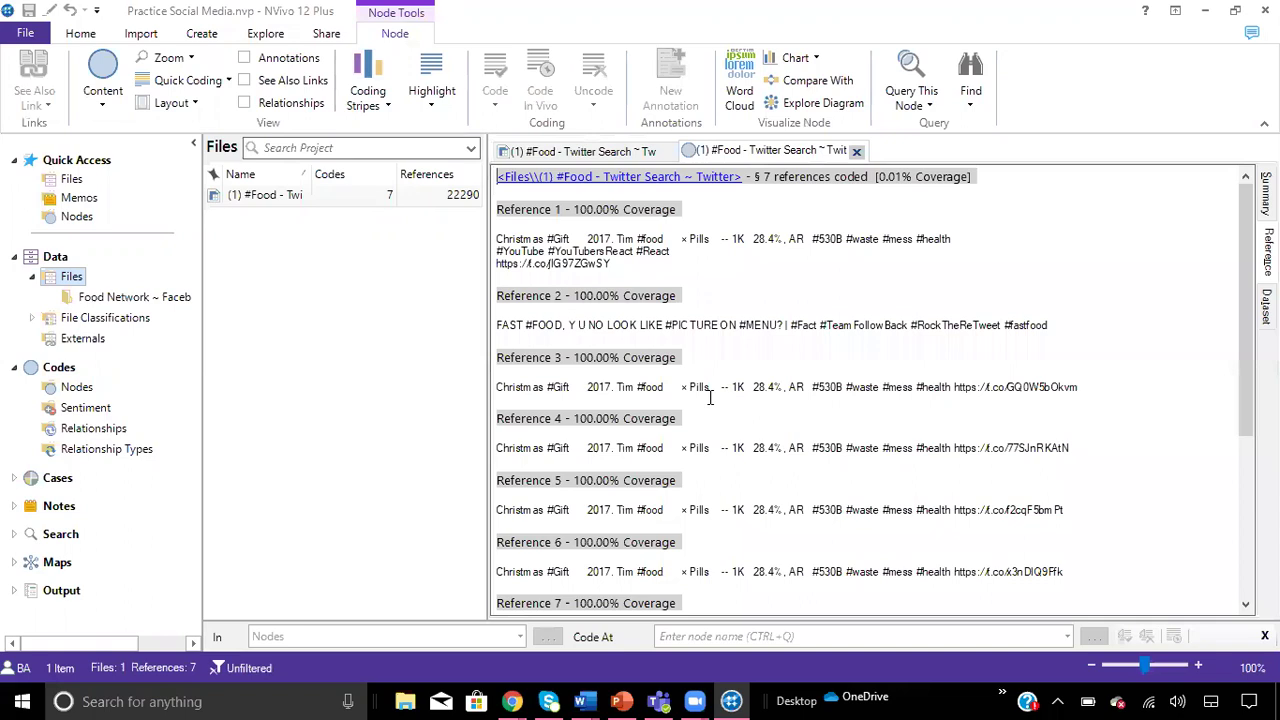
scroll(710, 397, "down", 5)
scroll(710, 397, "up", 5)
left_click(615, 154)
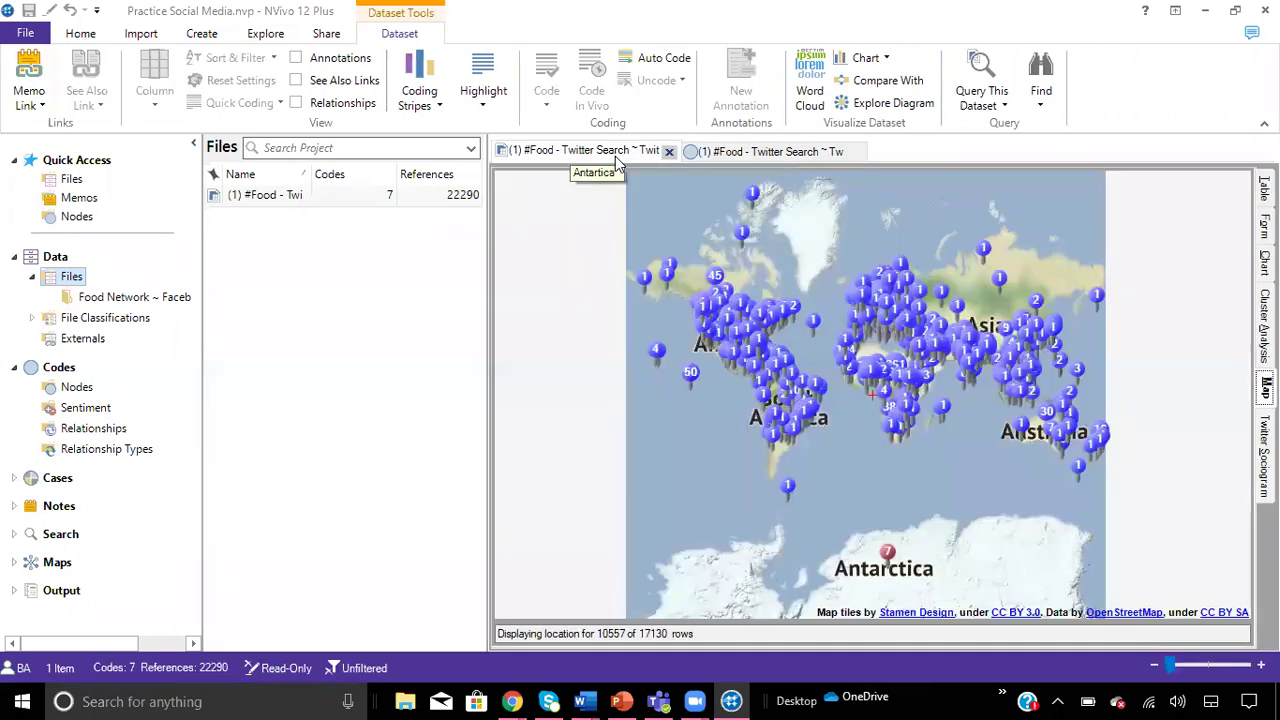